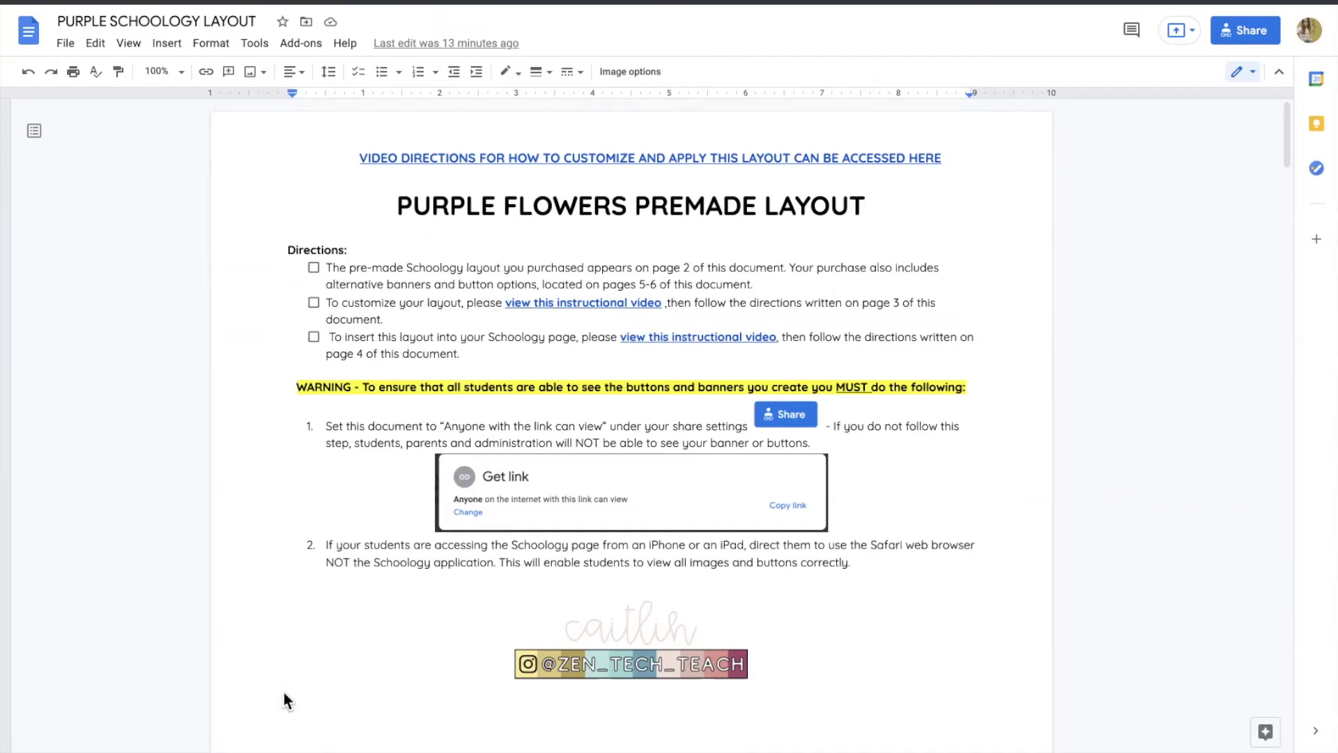
scroll(317, 496, down, 1)
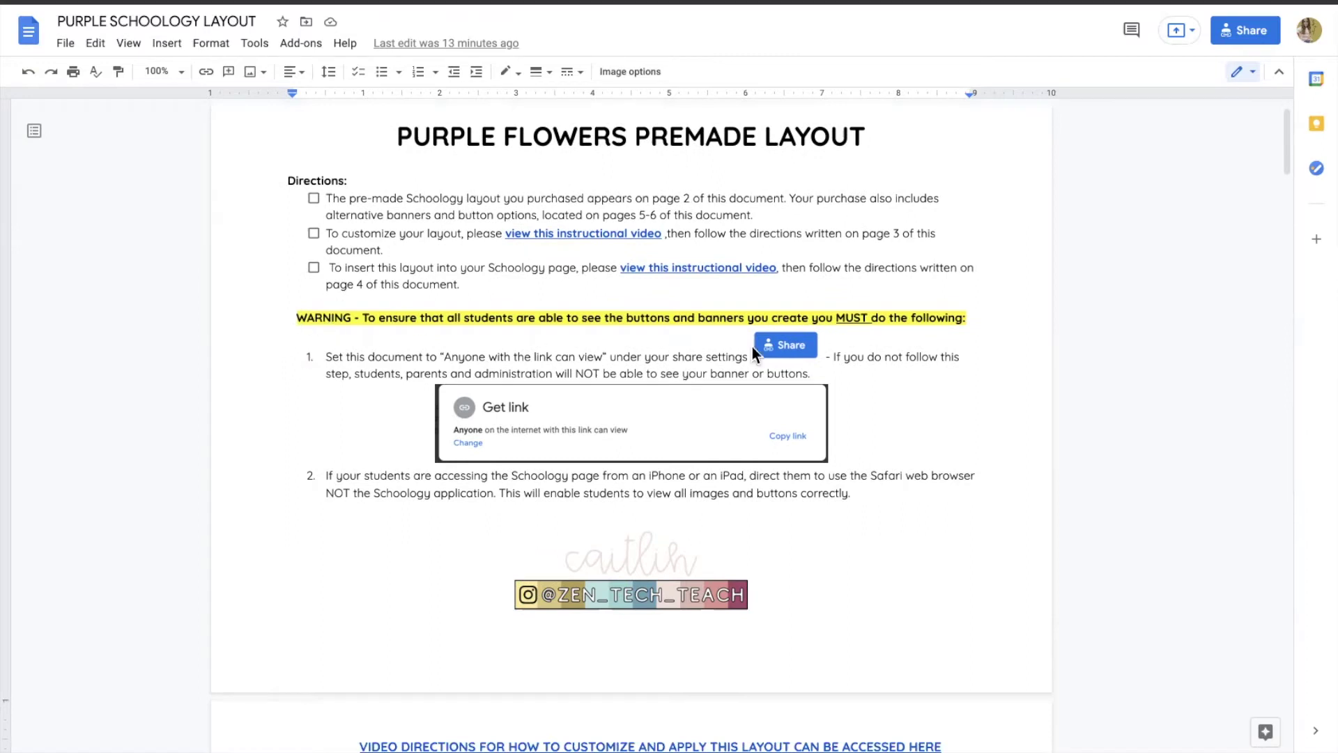
scroll(810, 415, down, 1)
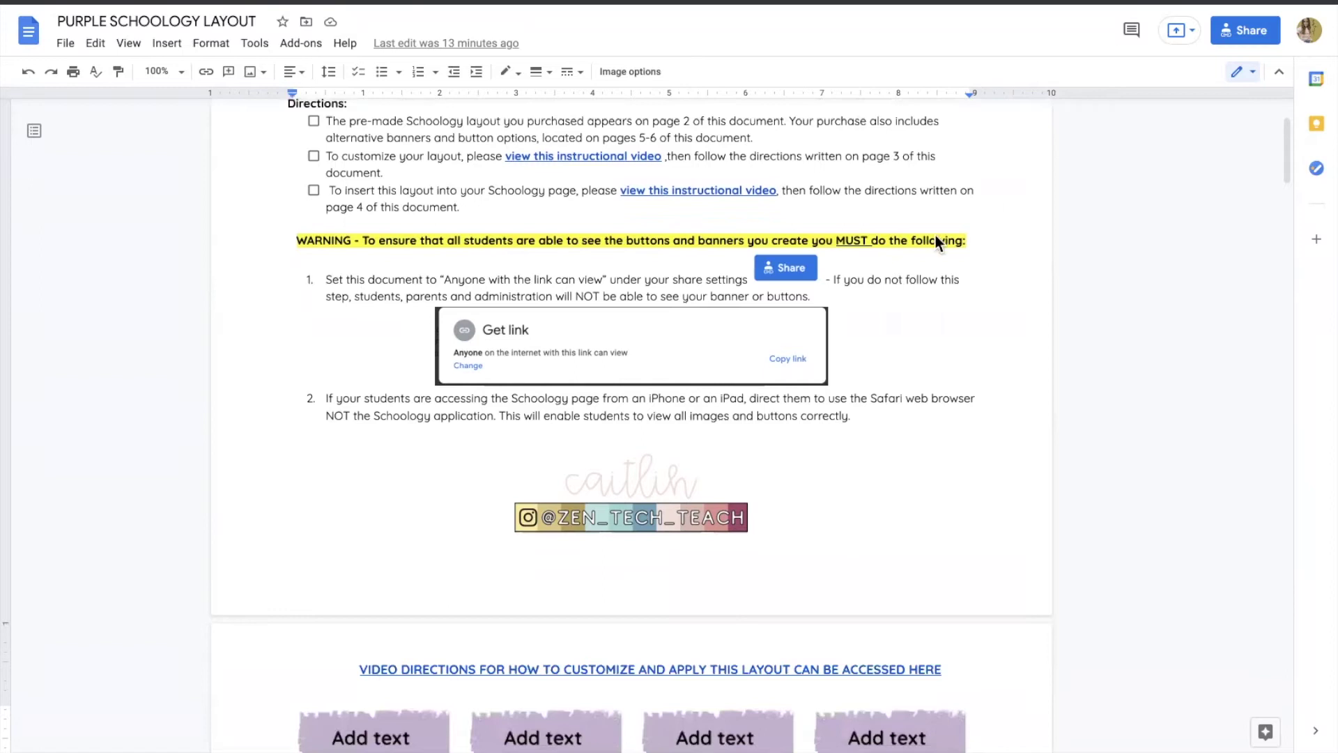
click(1242, 33)
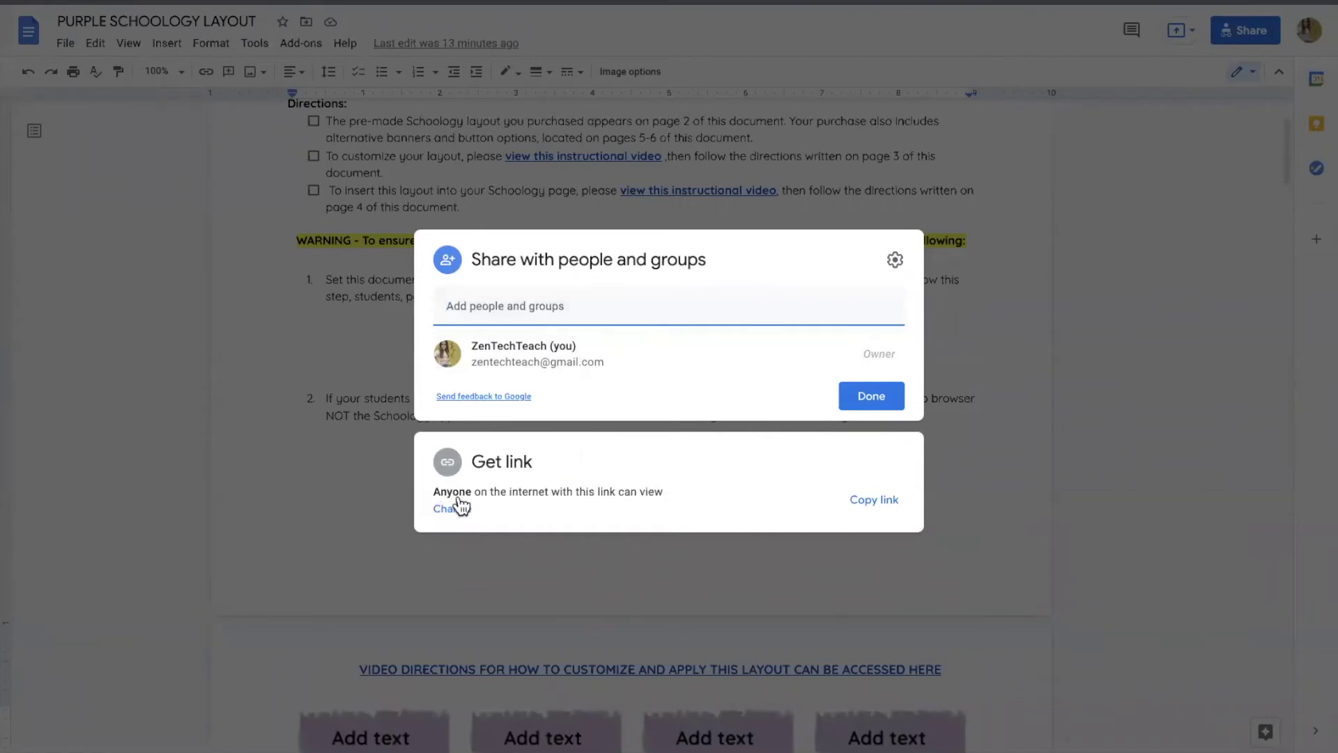
click(871, 406)
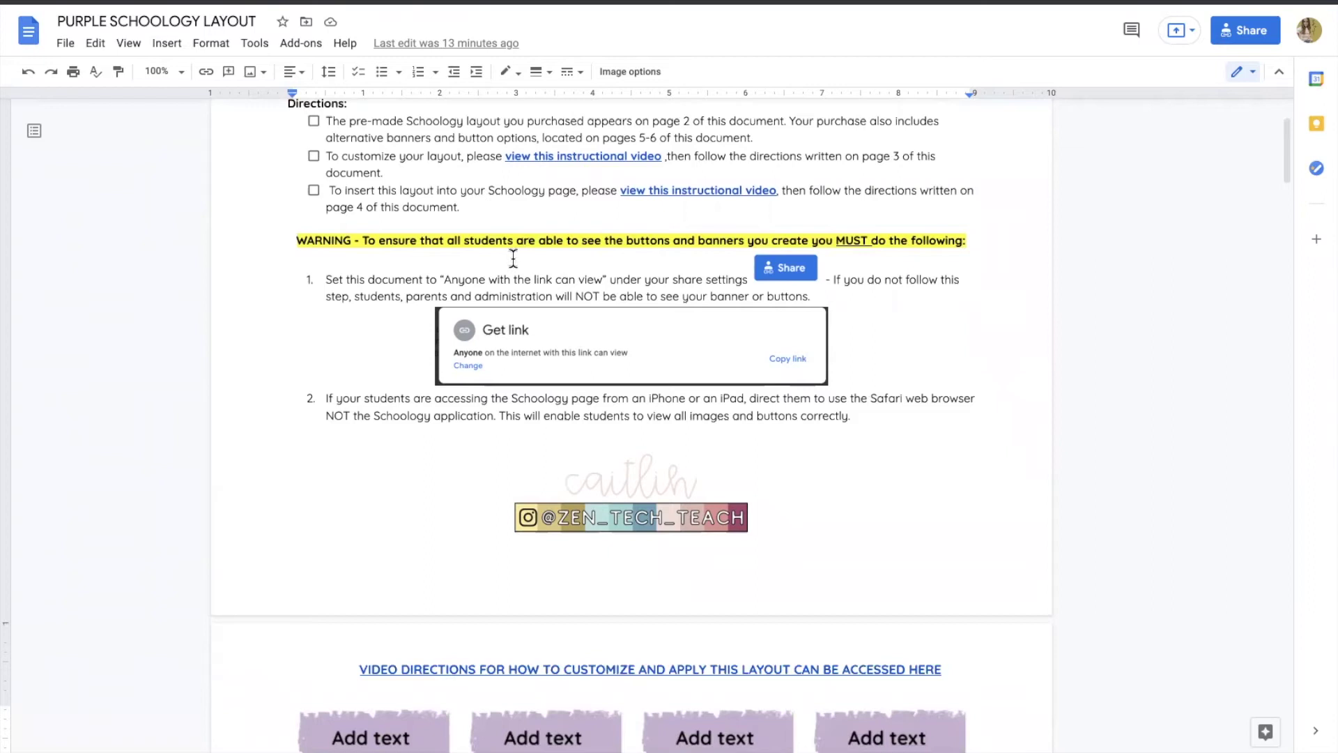
- Confirm in Page setup that the layout is Landscape, close it unchanged, and deselect the welcome banner
scroll(513, 259, up, 3)
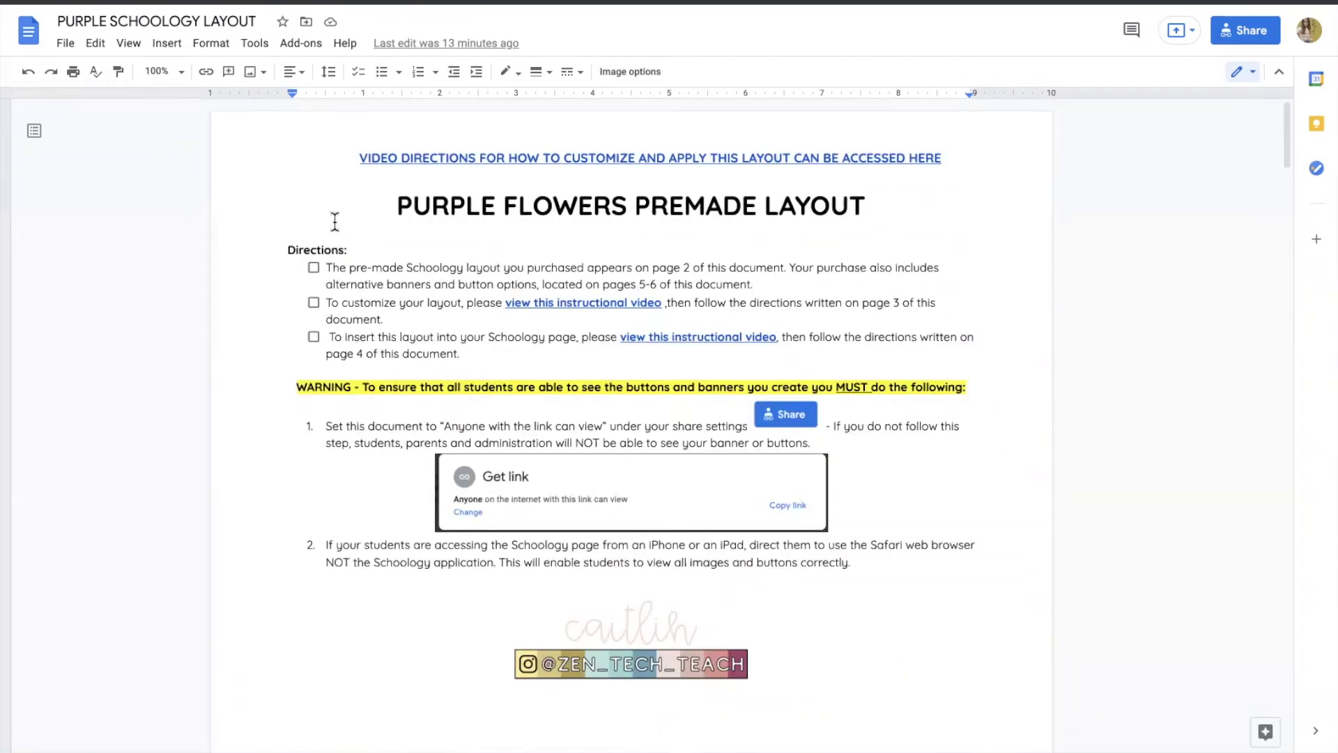
scroll(350, 386, down, 10)
scroll(350, 386, down, 2)
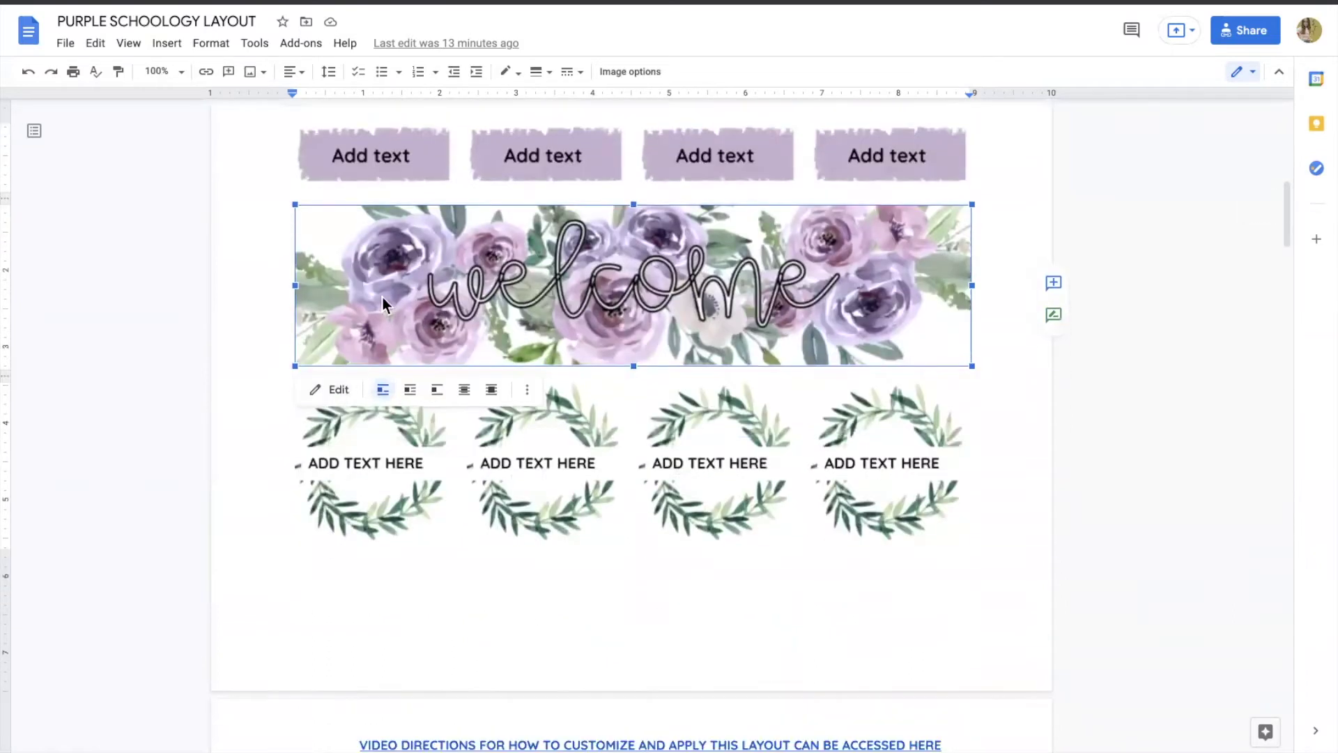
click(63, 46)
click(134, 522)
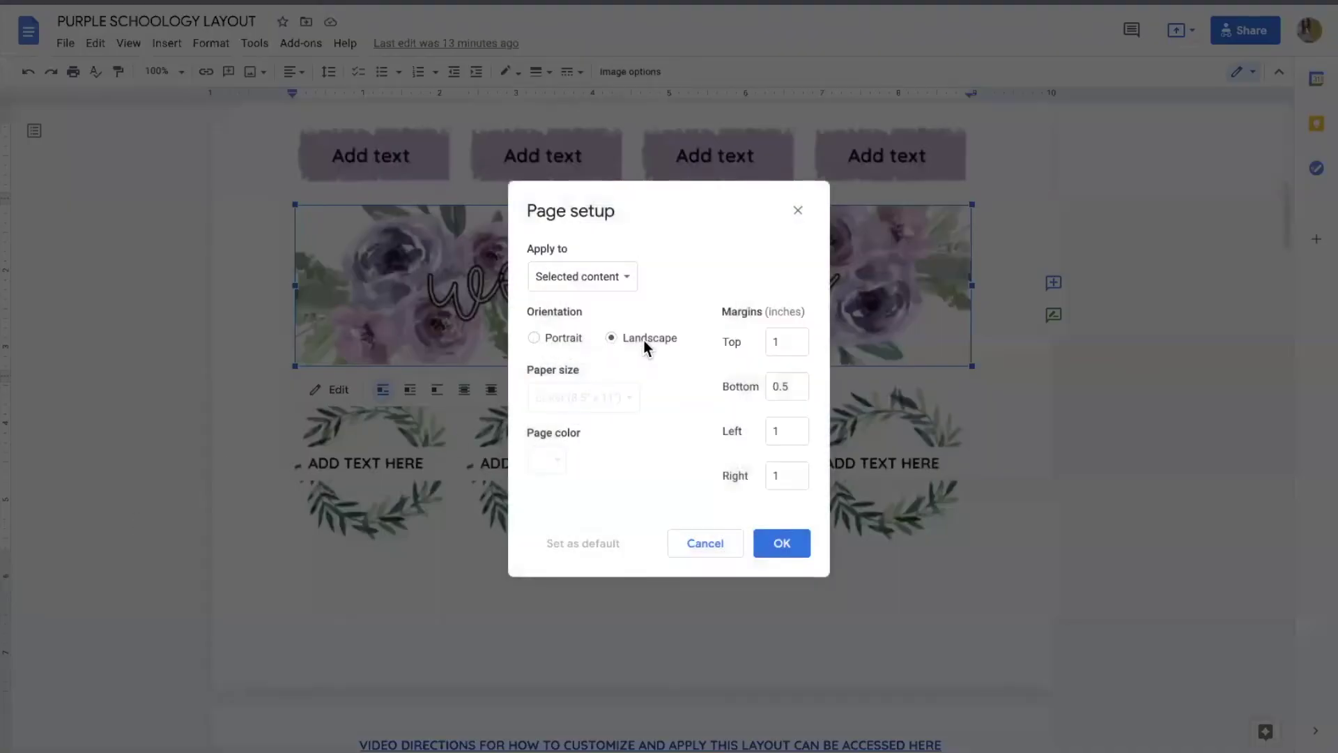
click(799, 211)
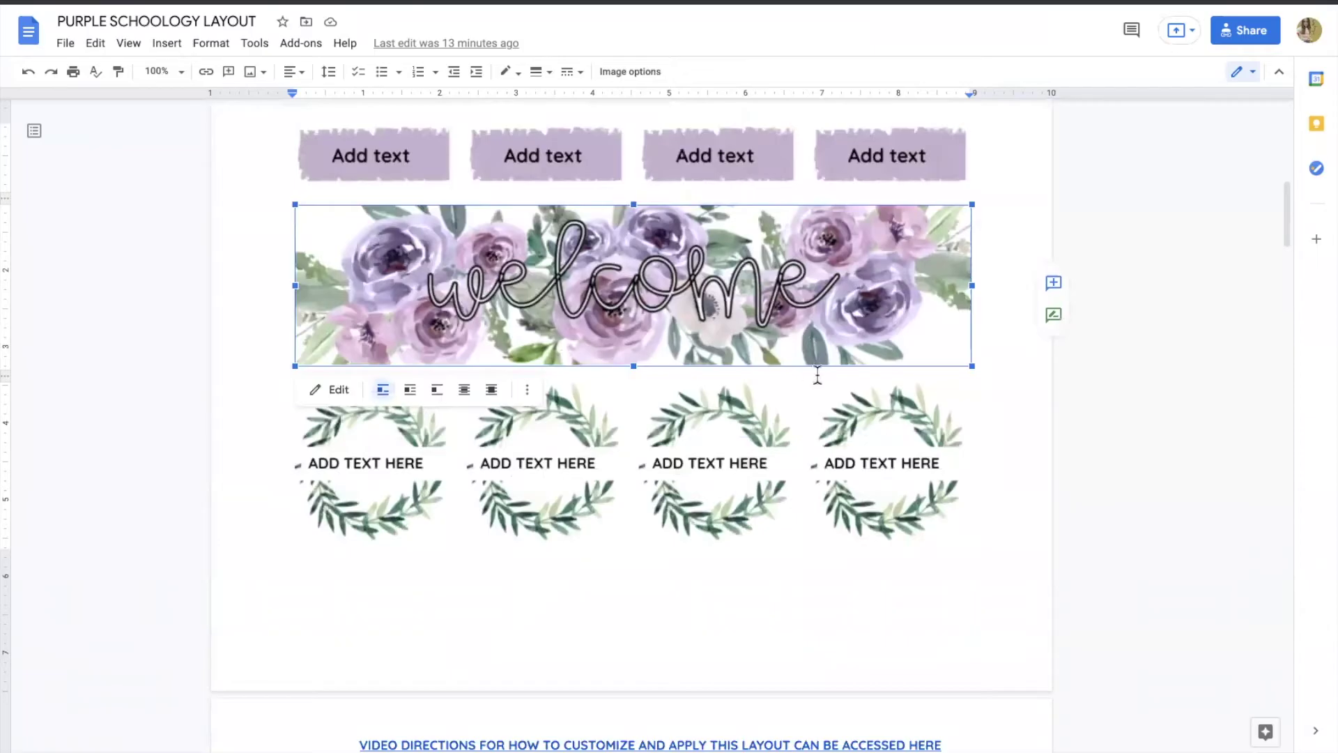
click(847, 617)
scroll(849, 618, up, 1)
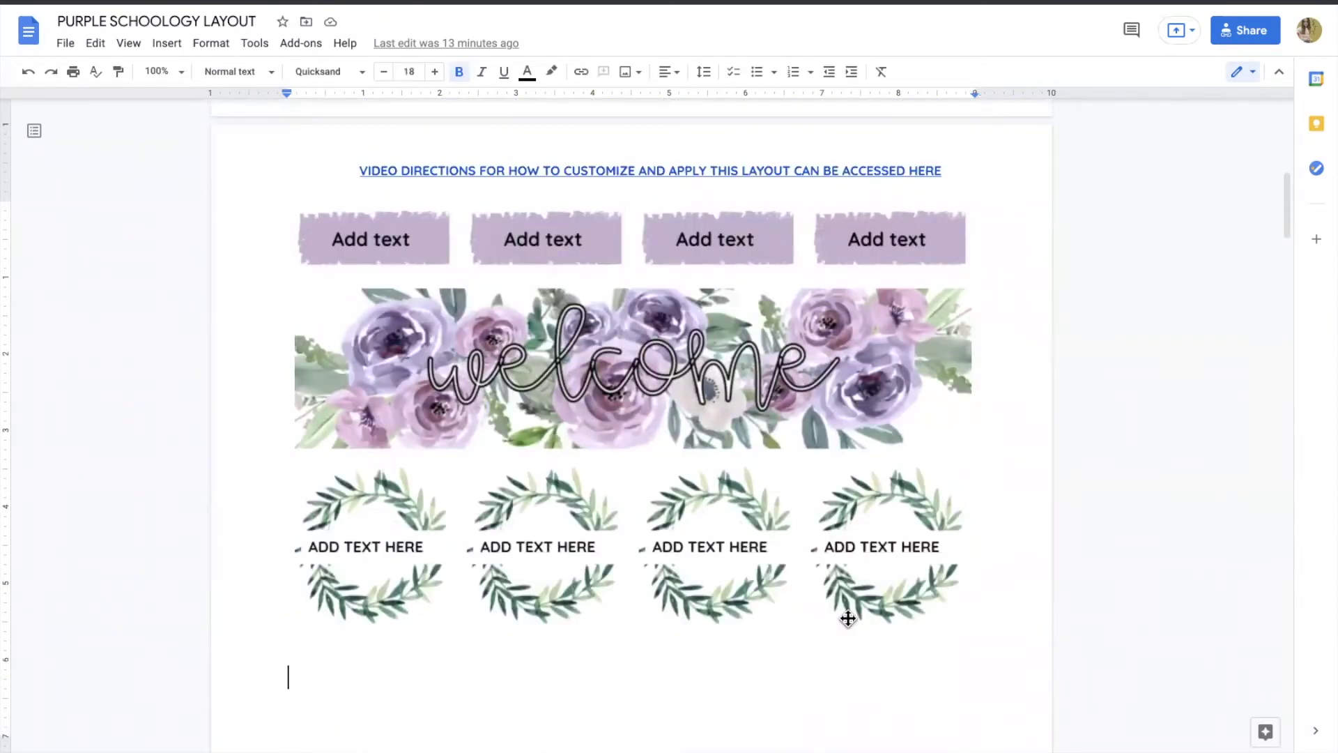
scroll(848, 618, up, 1)
scroll(849, 618, down, 2)
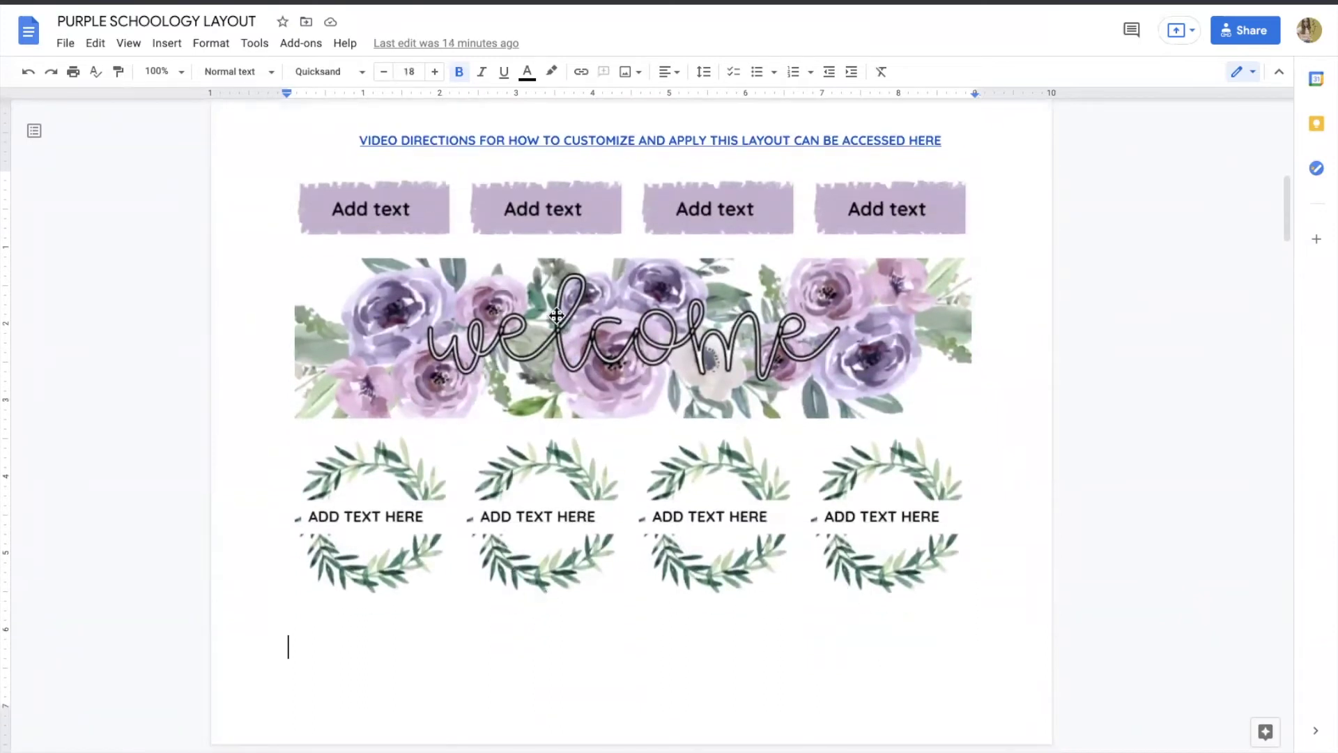
scroll(553, 314, down, 7)
scroll(552, 314, down, 18)
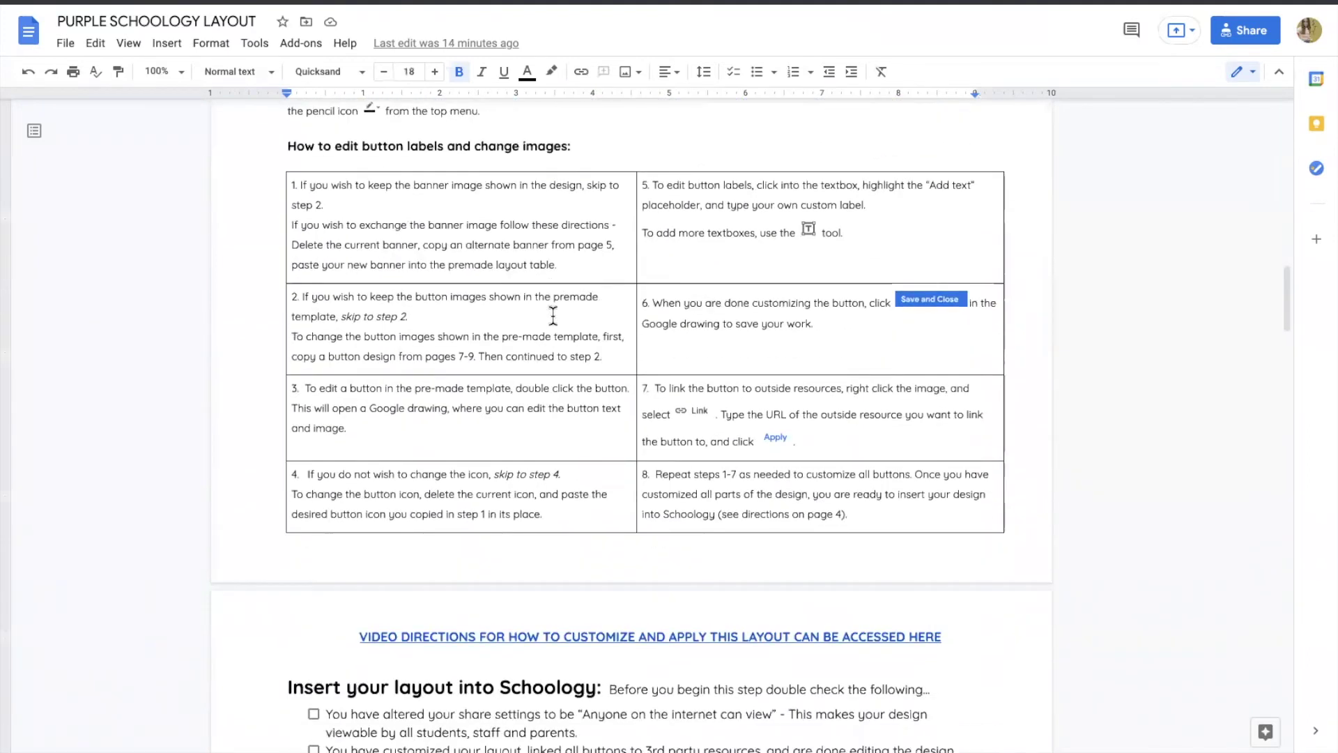
scroll(553, 314, down, 5)
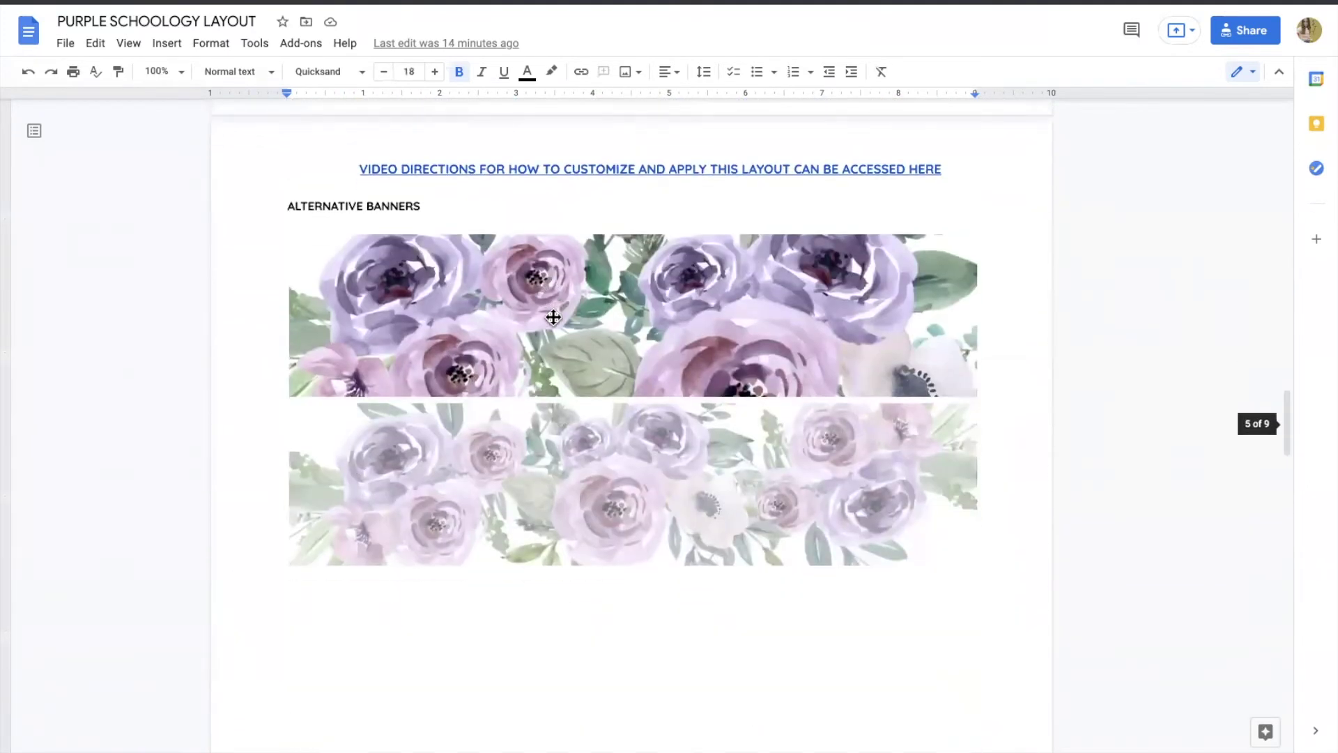
scroll(396, 387, down, 10)
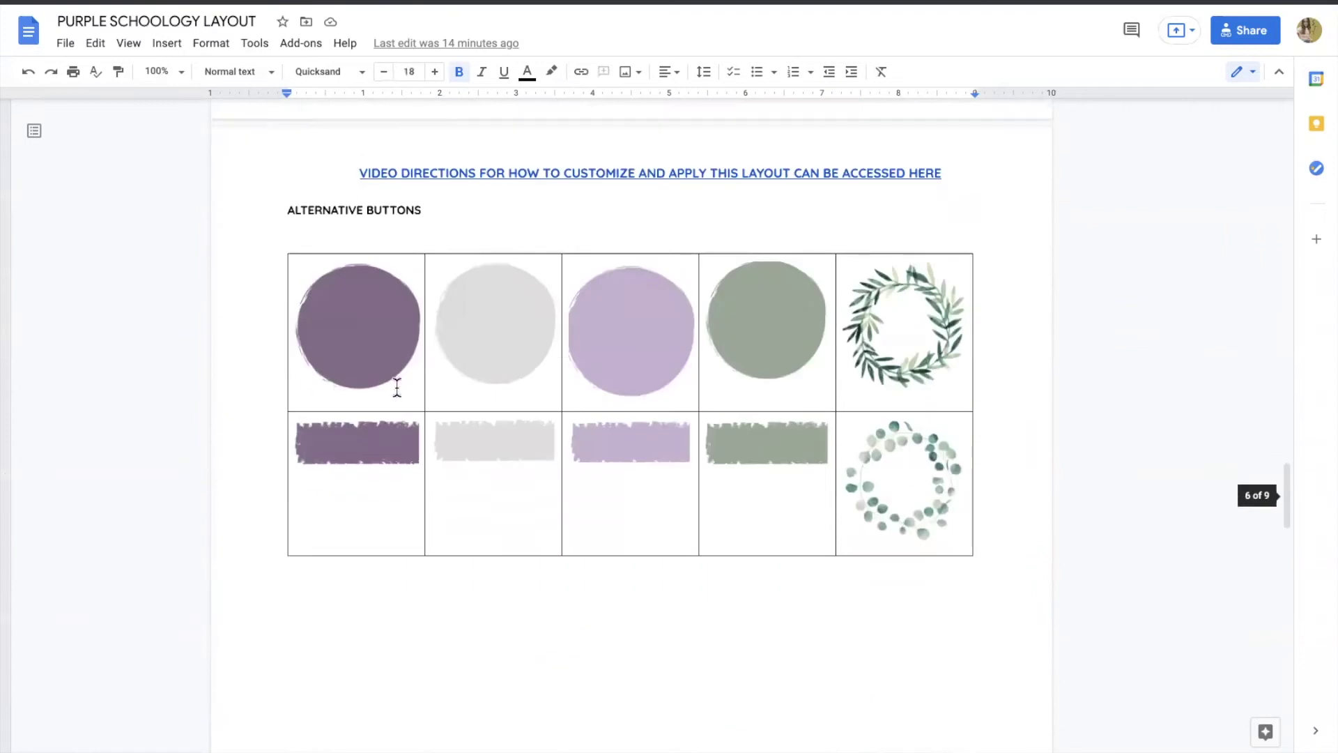
scroll(391, 402, up, 2)
scroll(389, 402, down, 20)
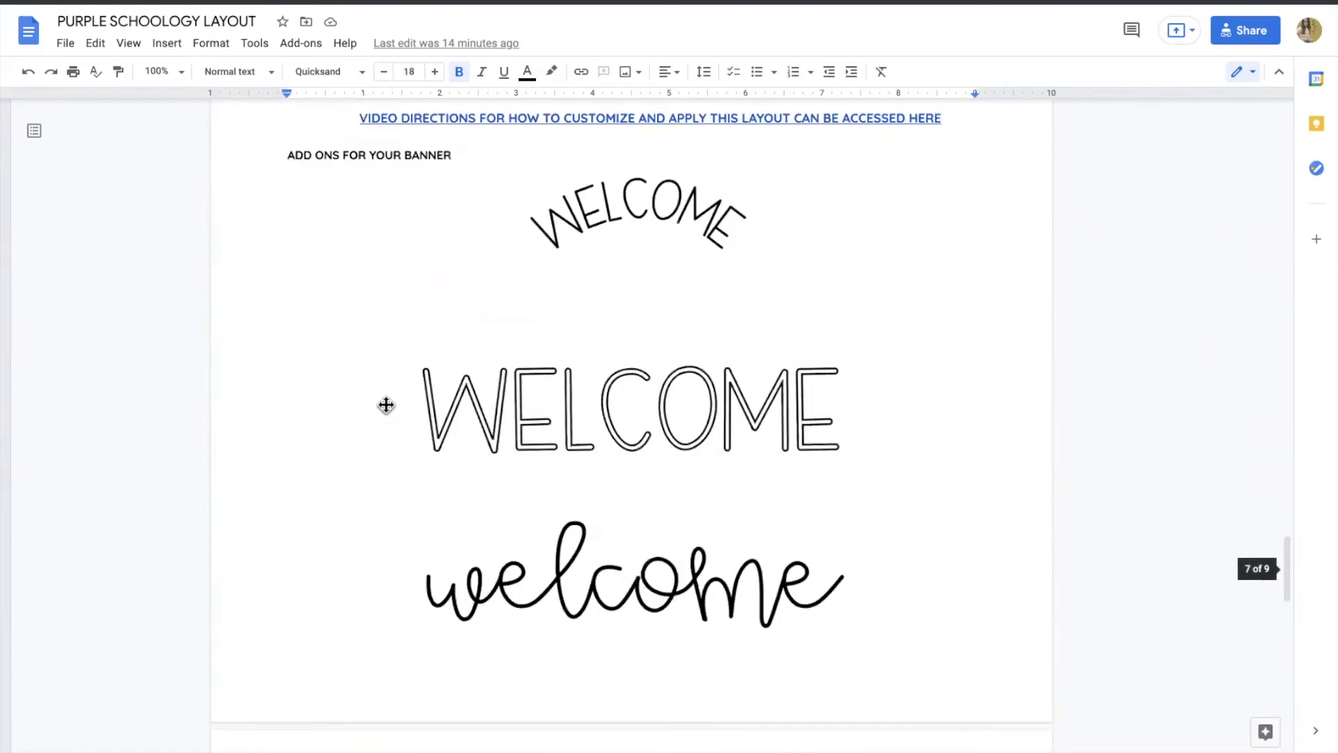
scroll(386, 402, down, 3)
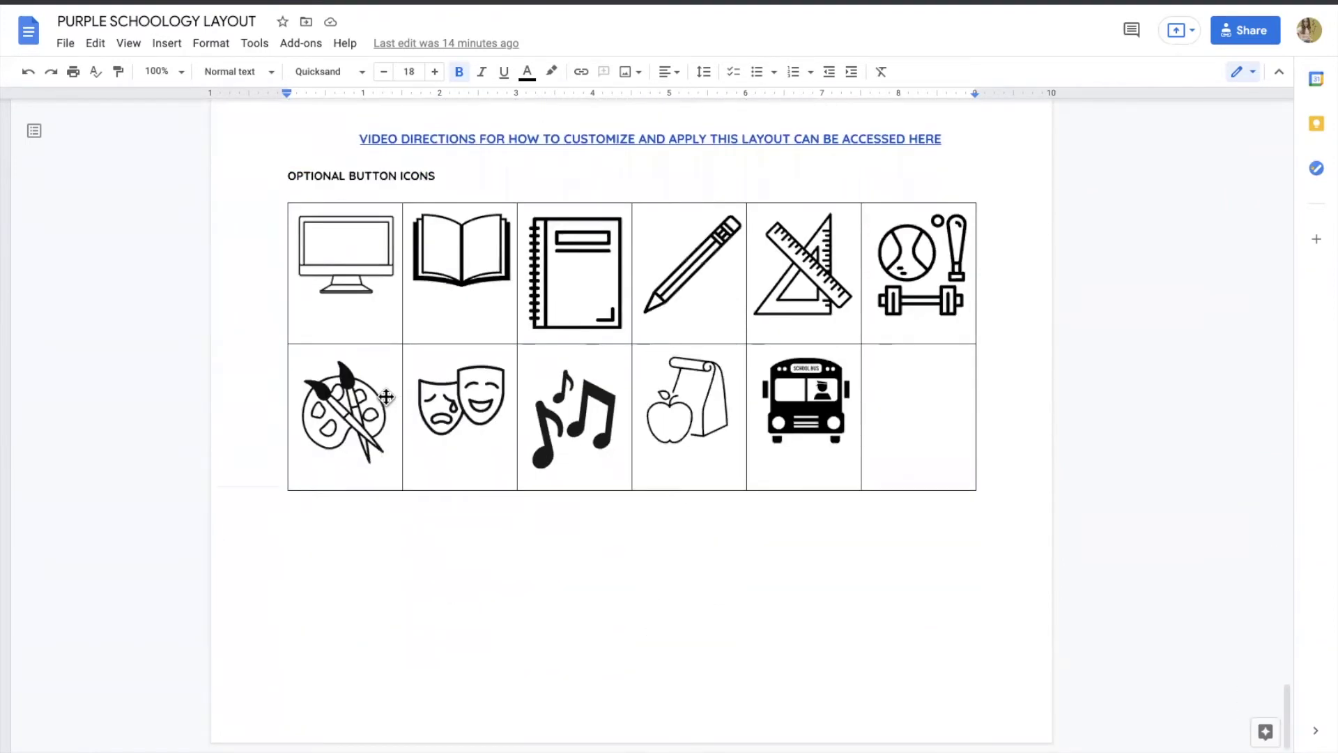
scroll(386, 397, up, 20)
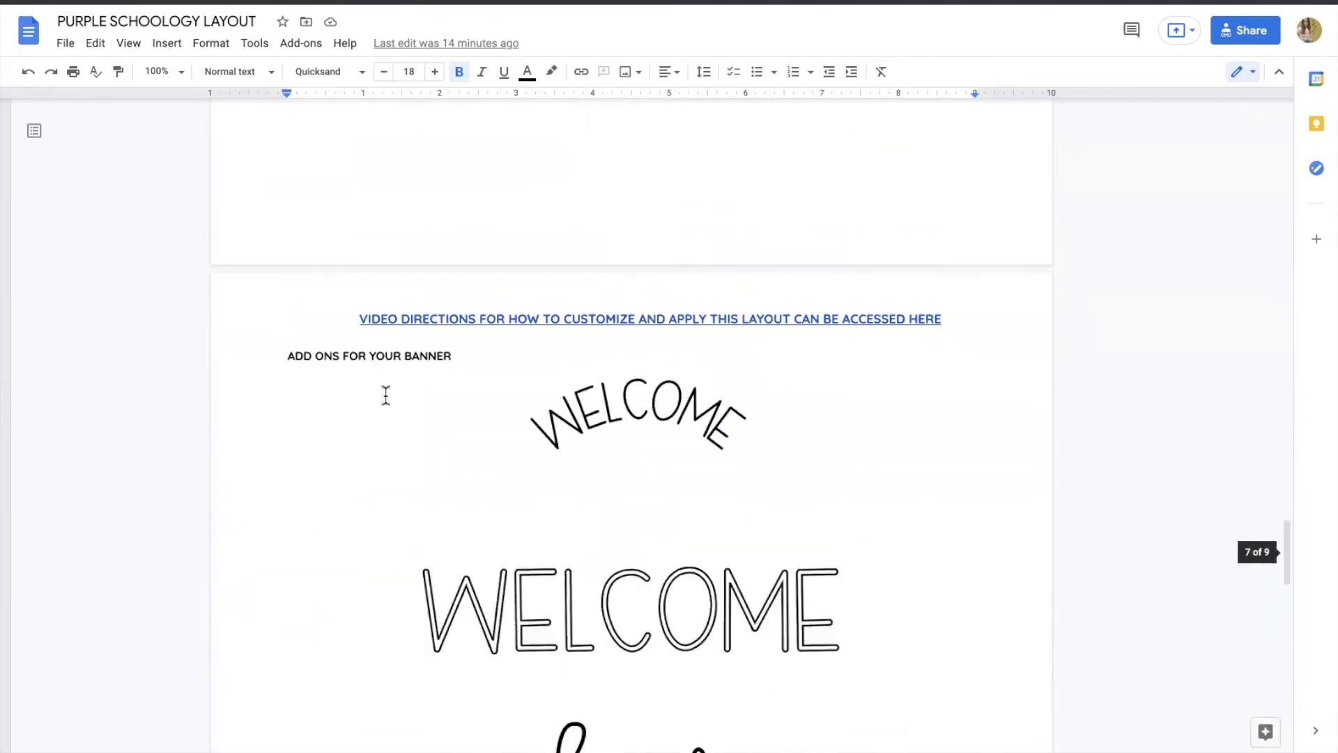
scroll(387, 397, up, 20)
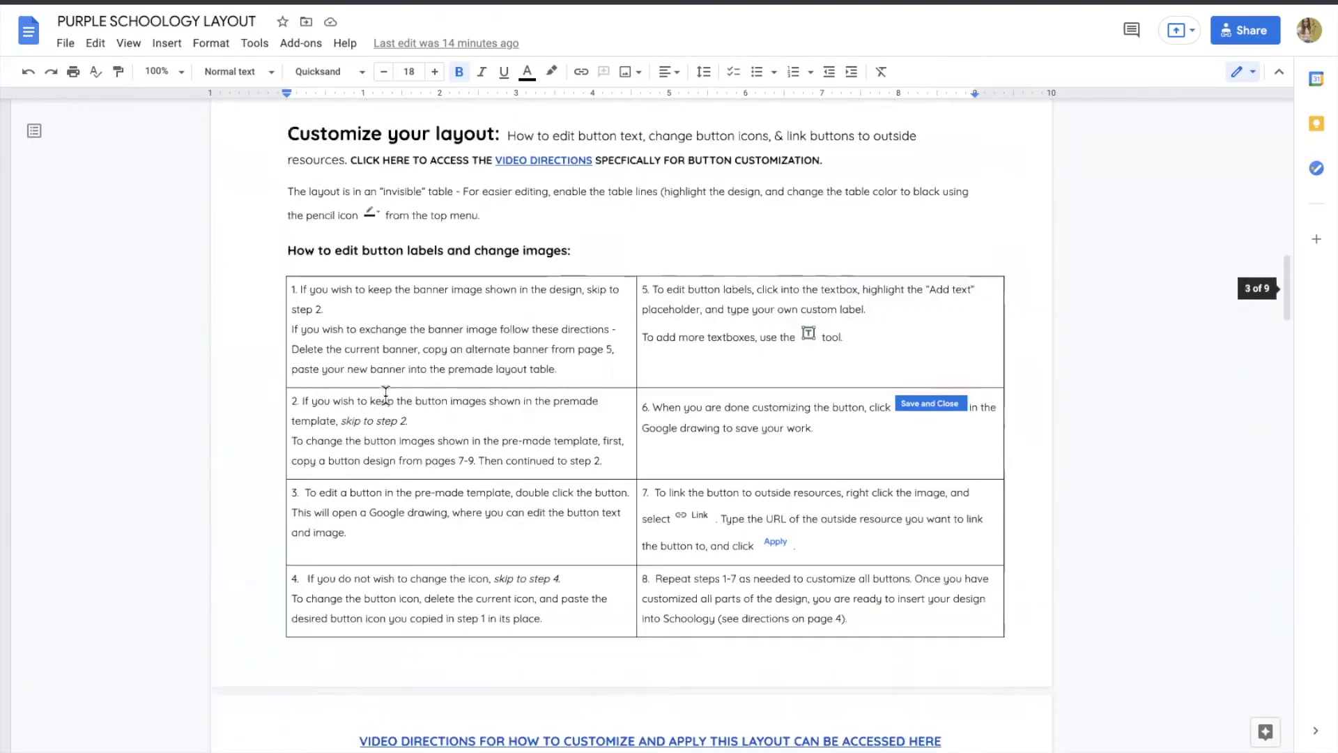
scroll(386, 395, up, 4)
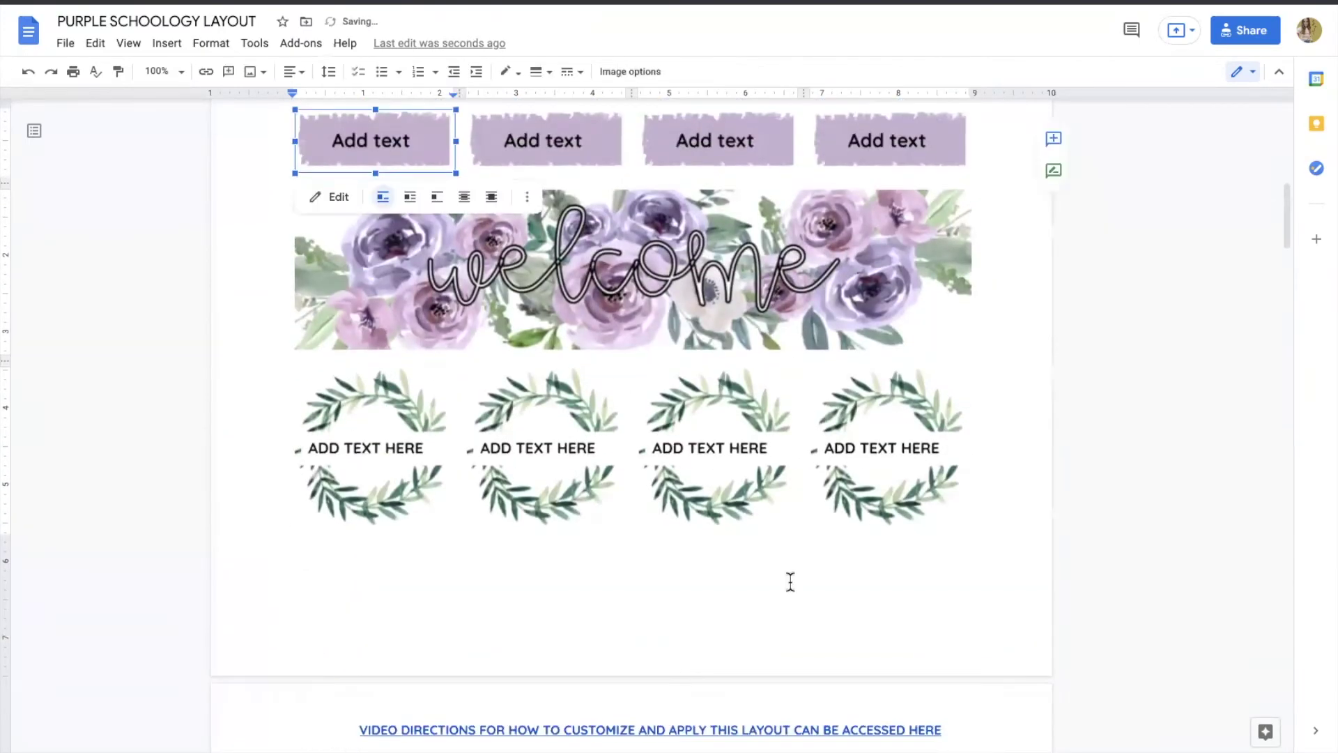
shift+click(337, 188)
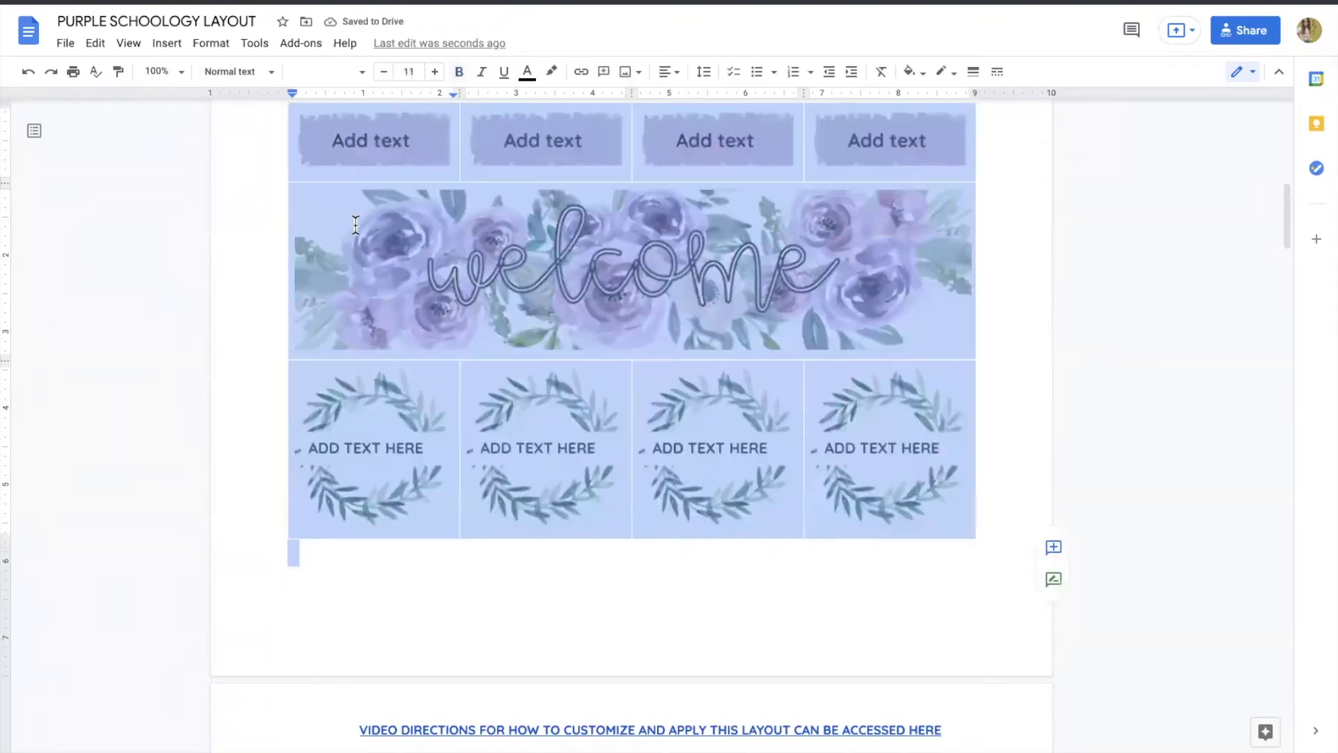
scroll(354, 219, up, 1)
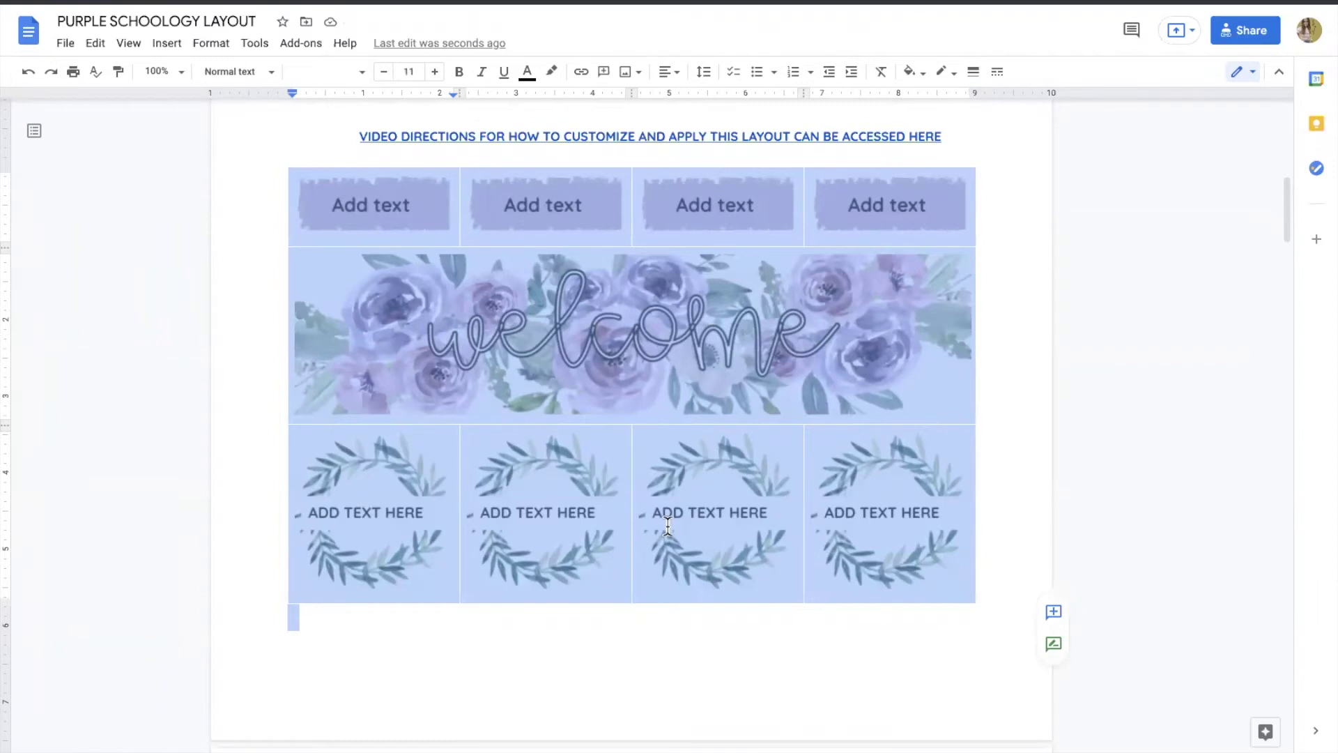
click(544, 670)
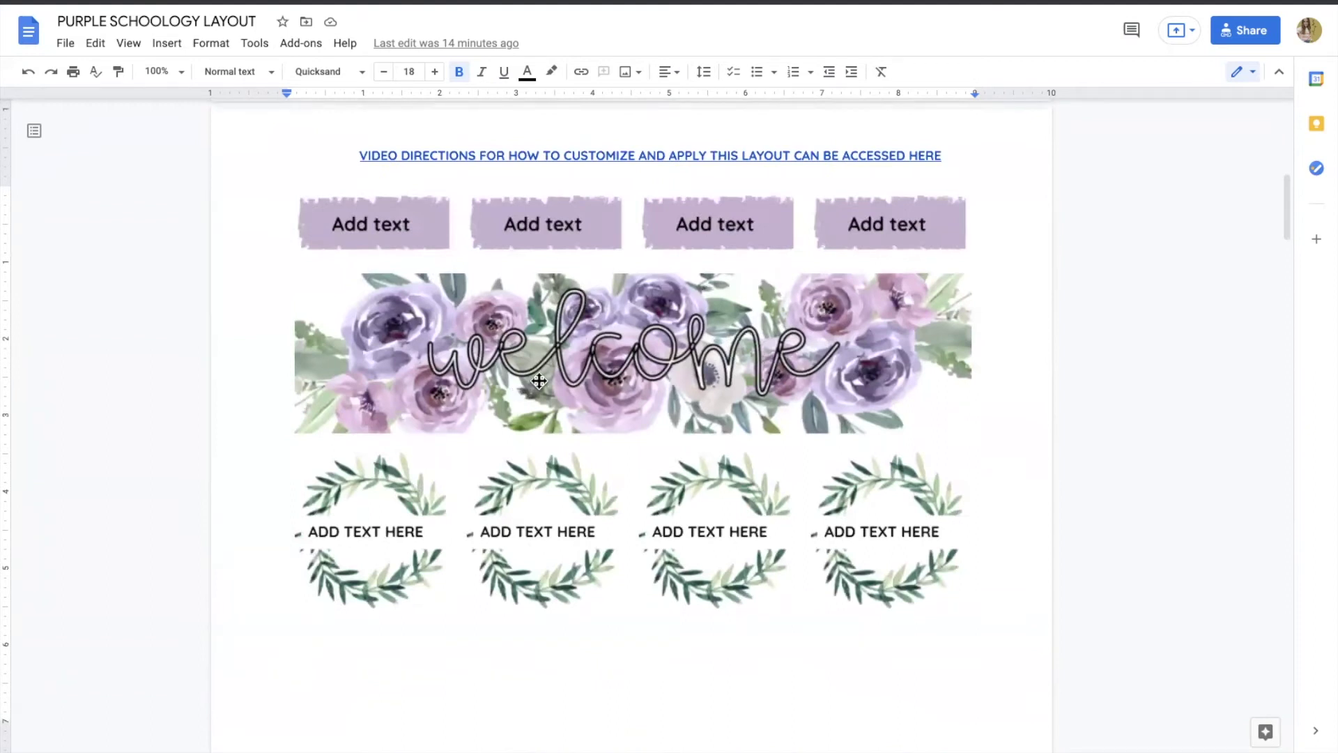
- Open the welcome banner as a drawing and delete the welcome lettering from the flowers
click(541, 387)
double_click(540, 386)
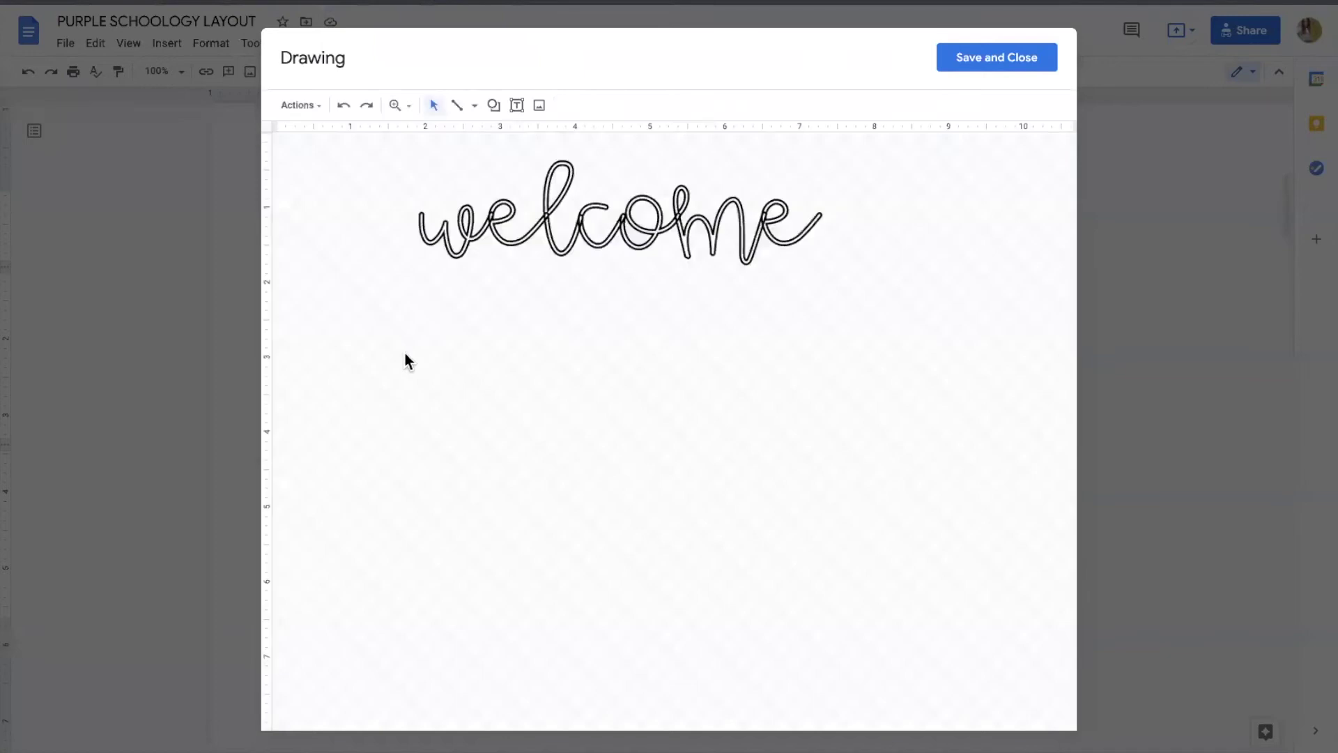
click(573, 225)
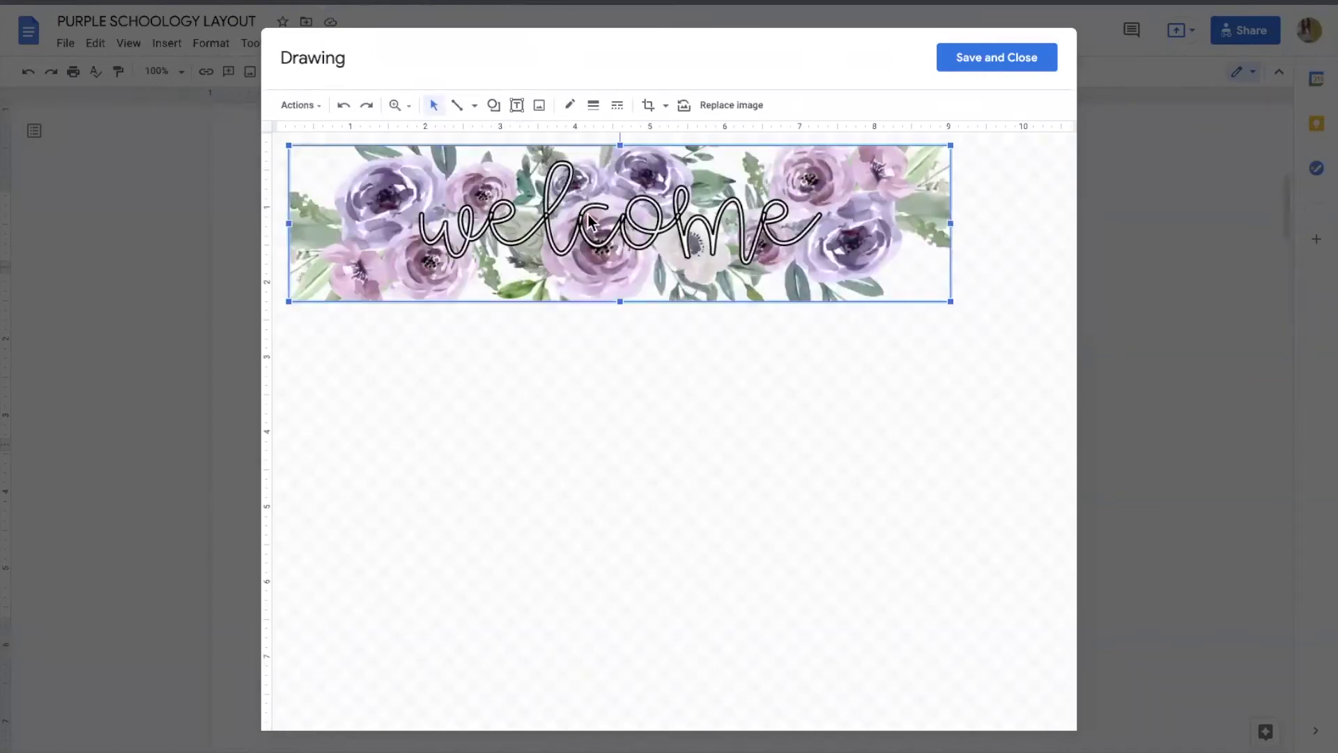
drag(594, 220, 593, 382)
key(Delete)
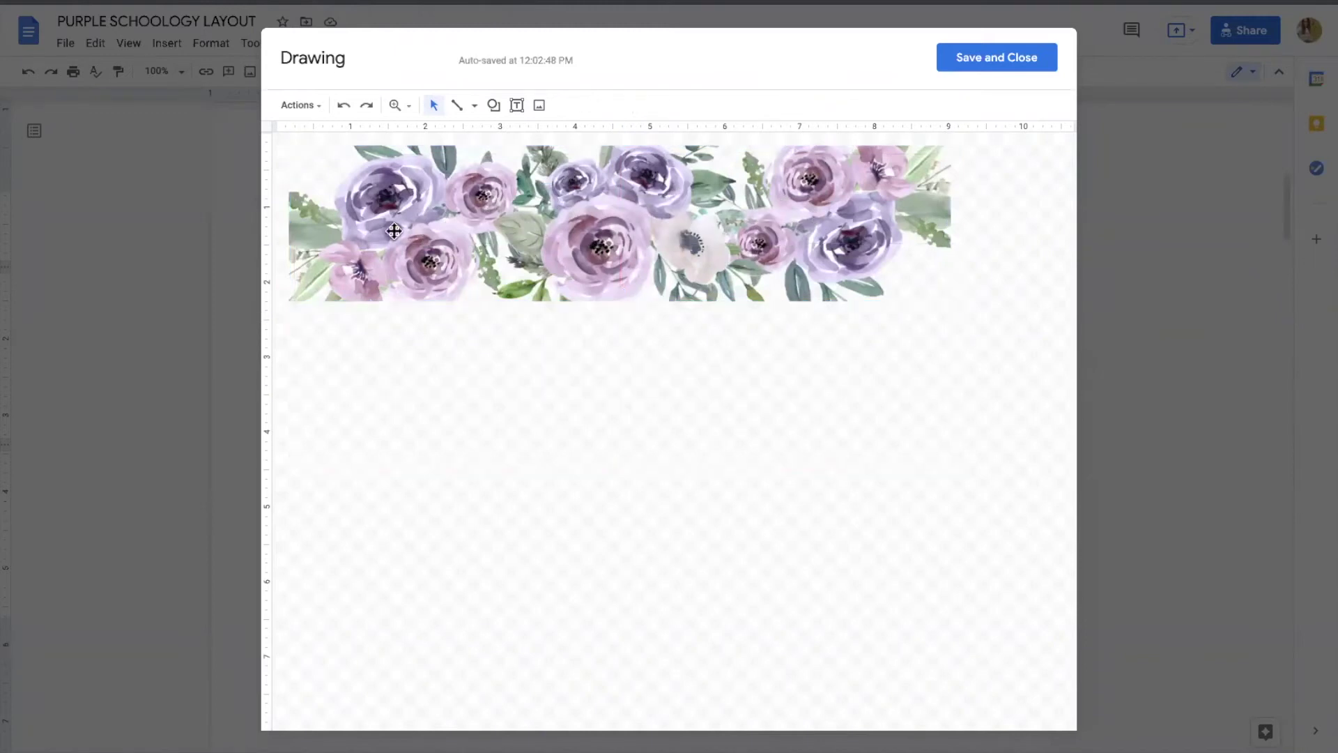
- Add a centered, size-35 text box across the banner's top reading 'MRS. MOSERA'
click(518, 106)
drag(362, 170, 857, 279)
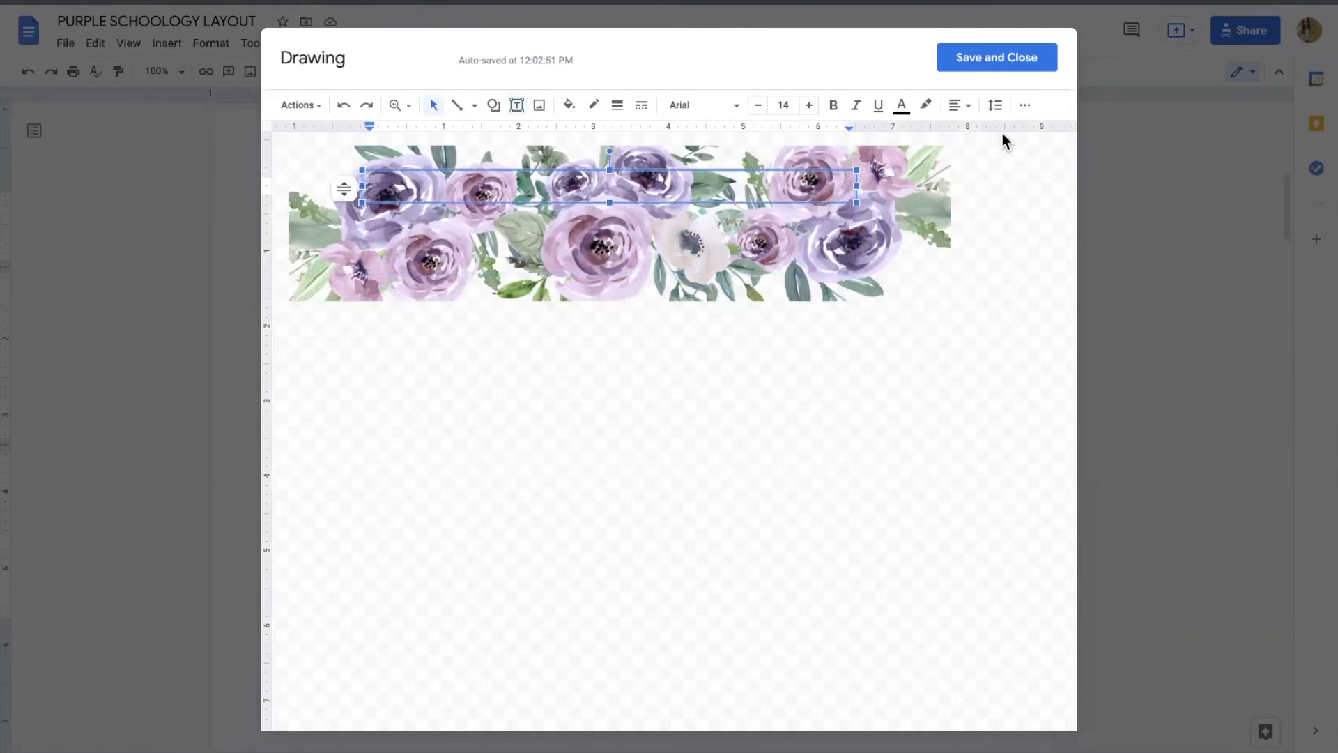
click(962, 105)
click(979, 131)
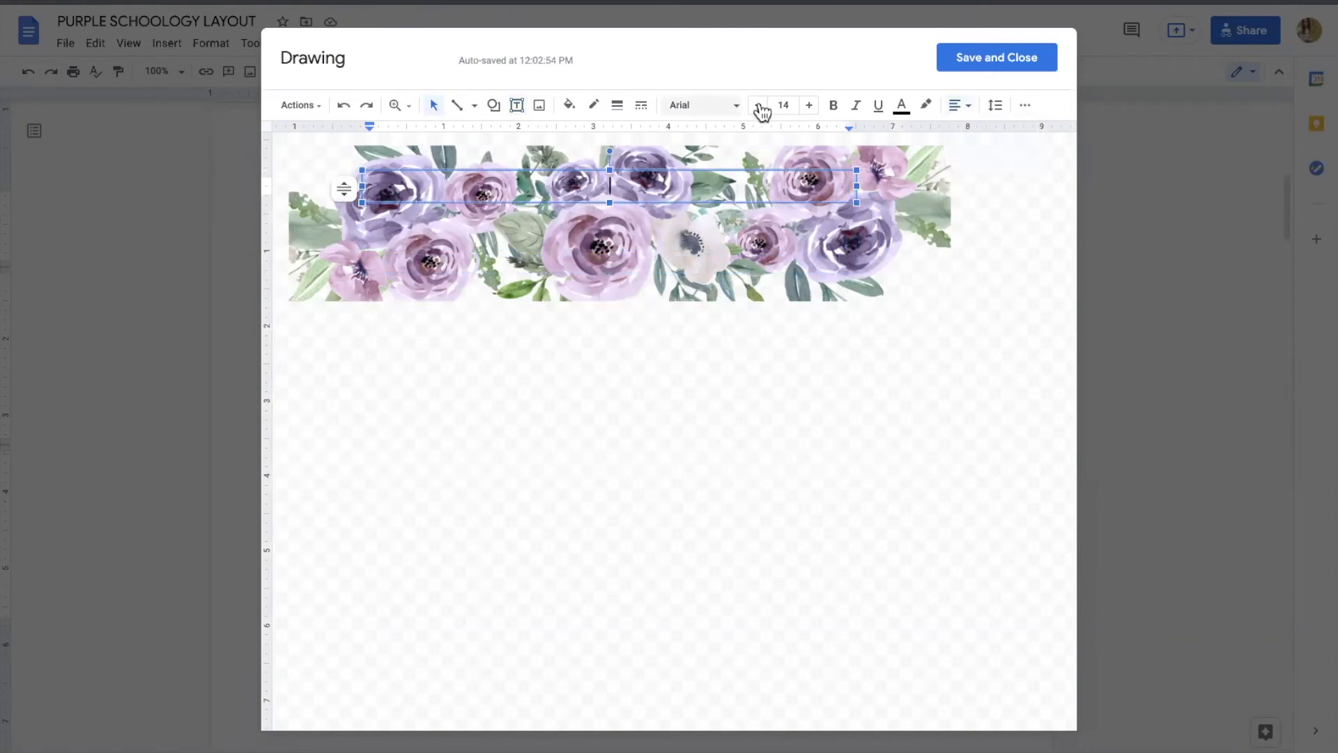
click(784, 105)
text(35)
key(Return)
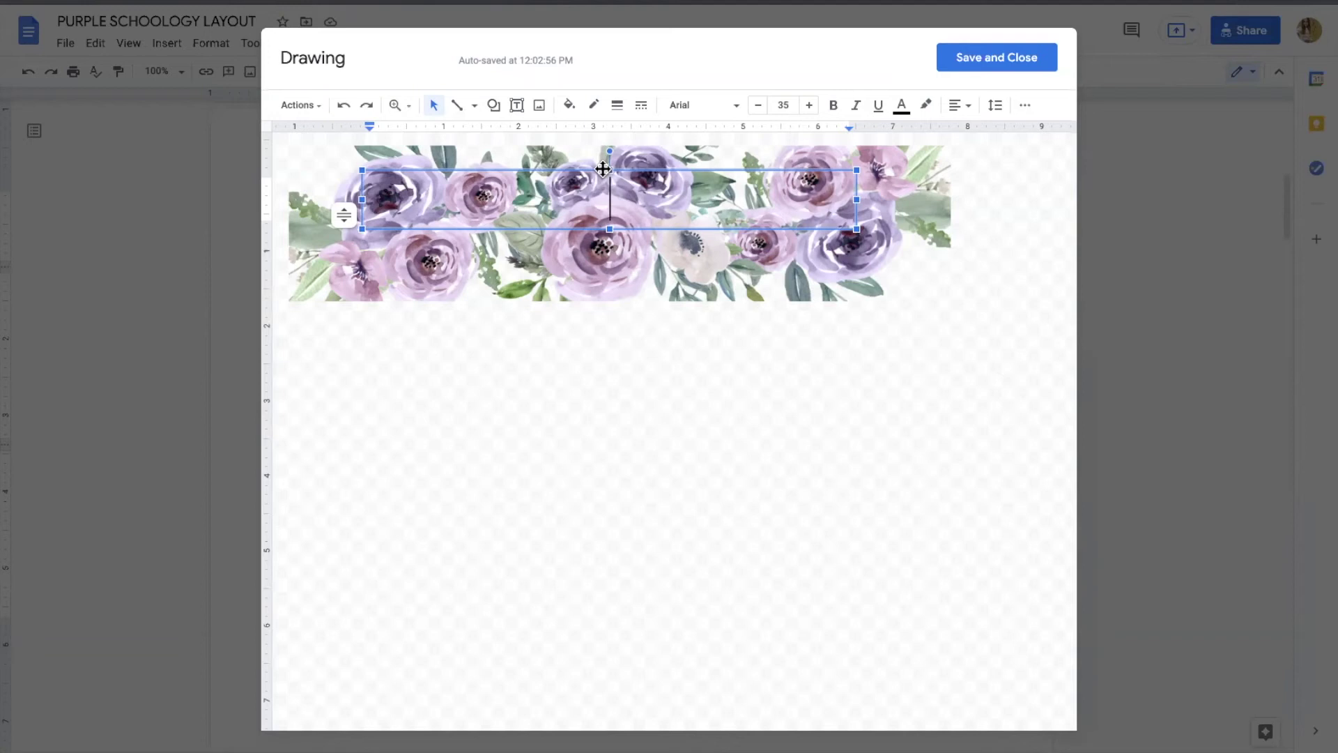
text(MRS. MOSERA)
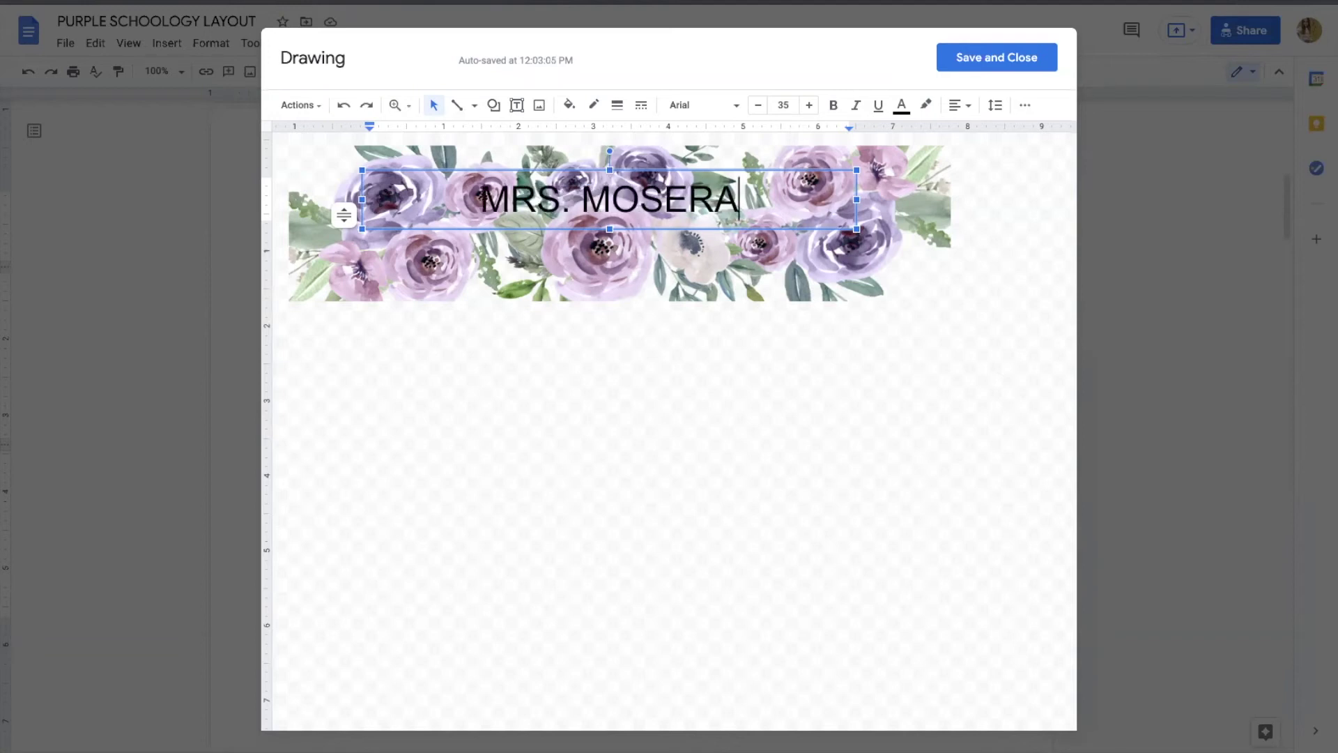
- Undo the name text box to restore the welcome image, then save the drawing
double_click(666, 203)
triple_click(666, 203)
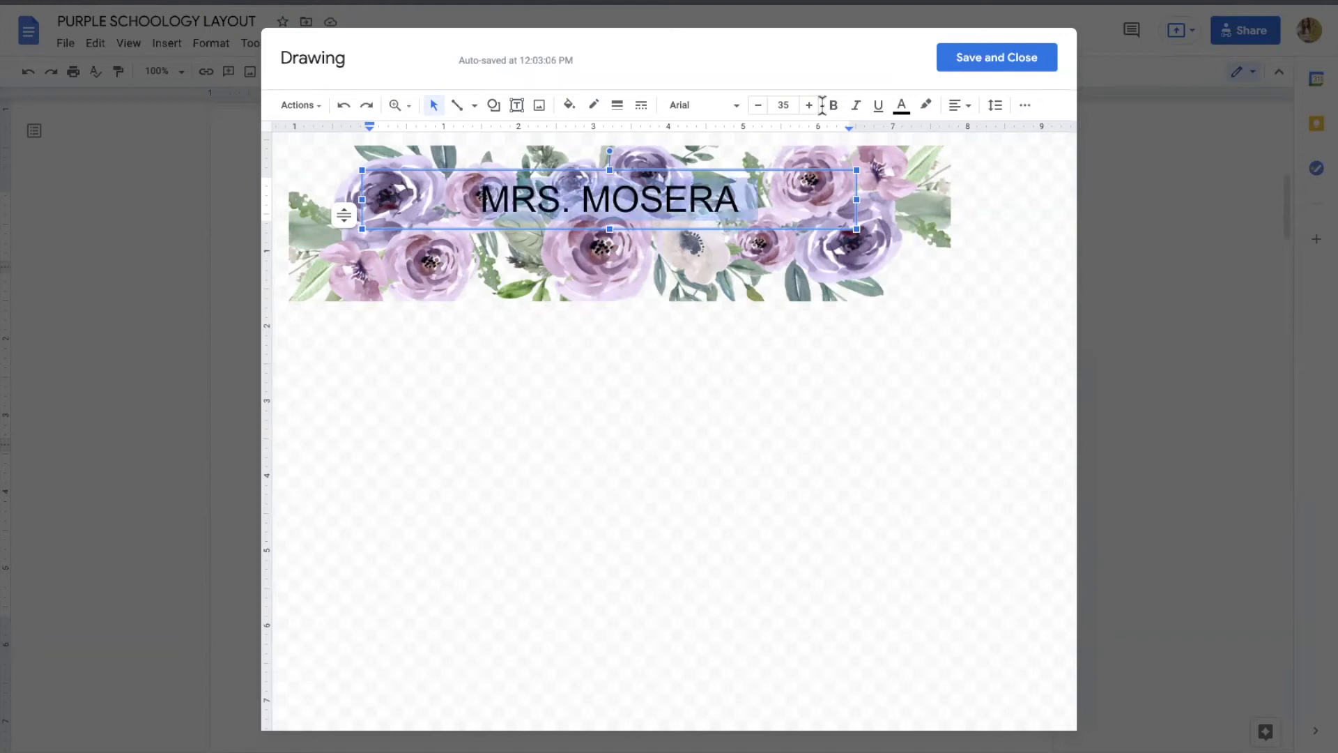
click(341, 106)
click(343, 108)
click(345, 108)
click(345, 108)
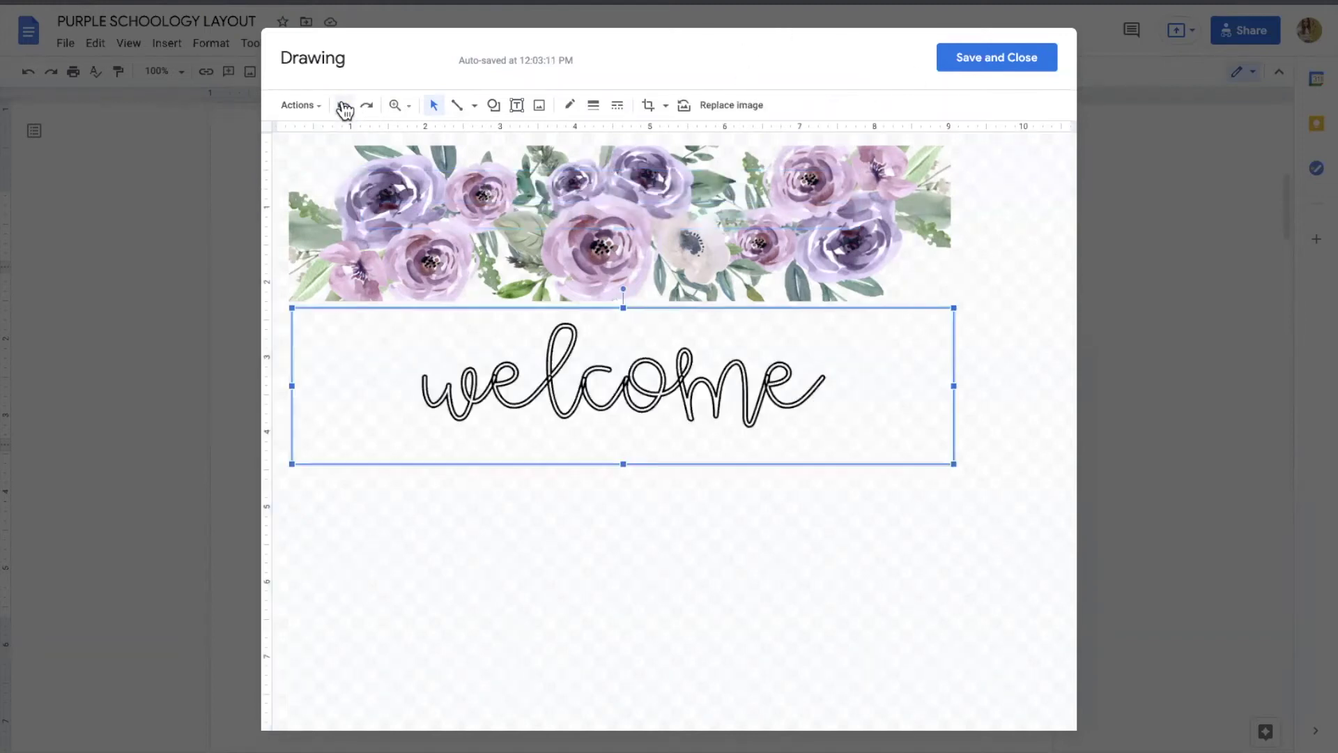
click(345, 108)
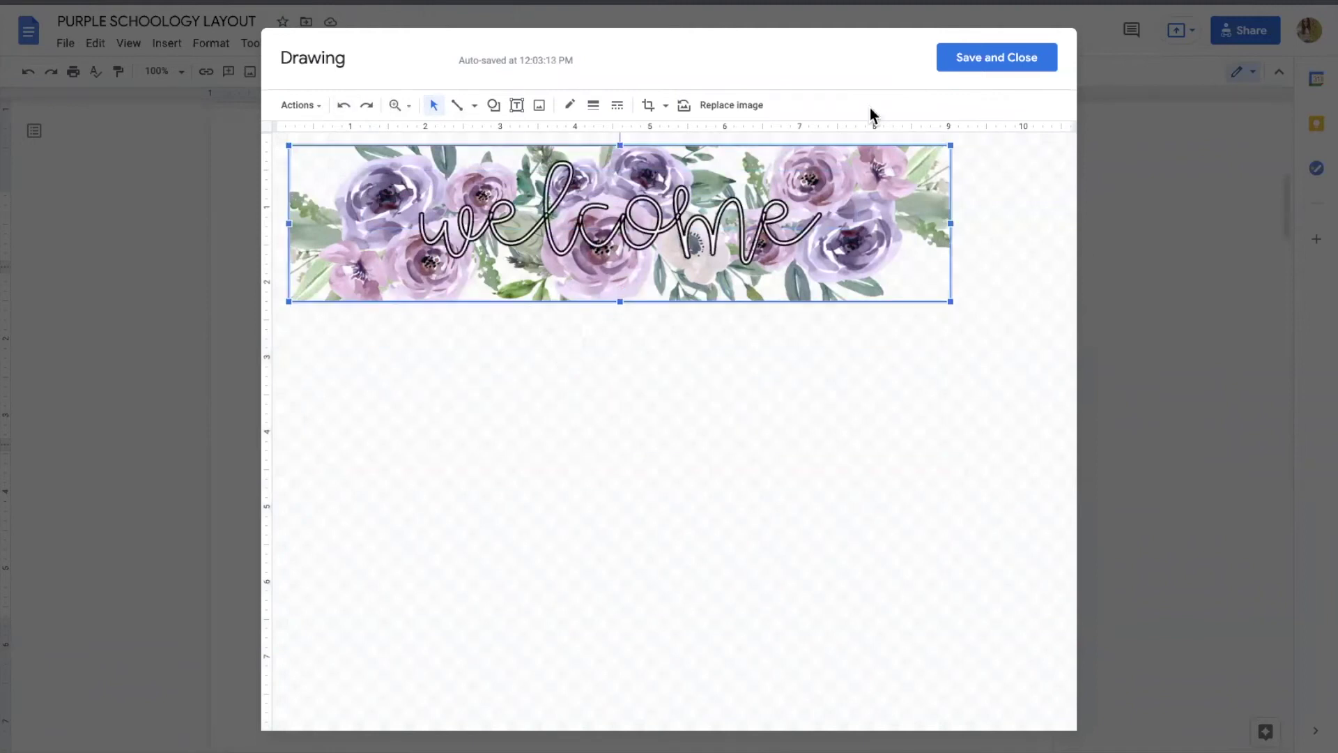
click(1001, 59)
- Delete the extra dark rectangle from the first Add text button's drawing and save it
scroll(357, 385, down, 1)
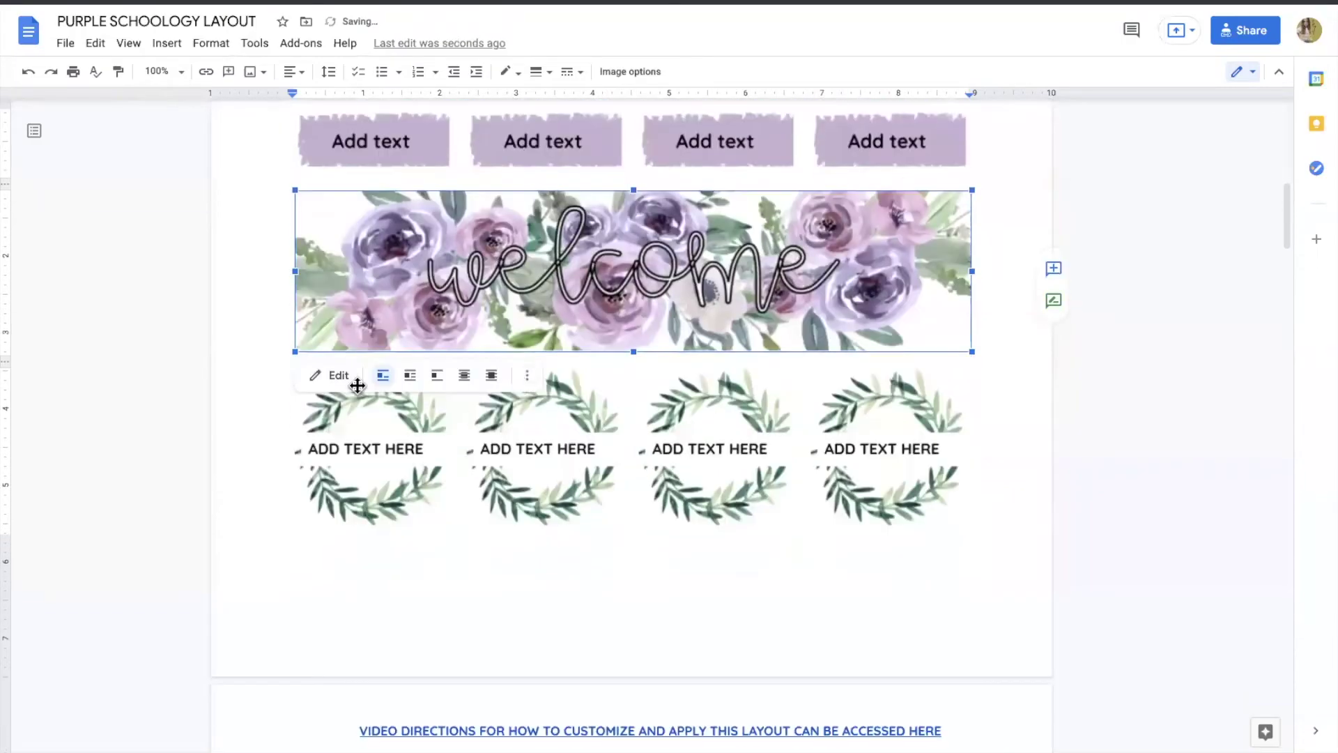
click(361, 157)
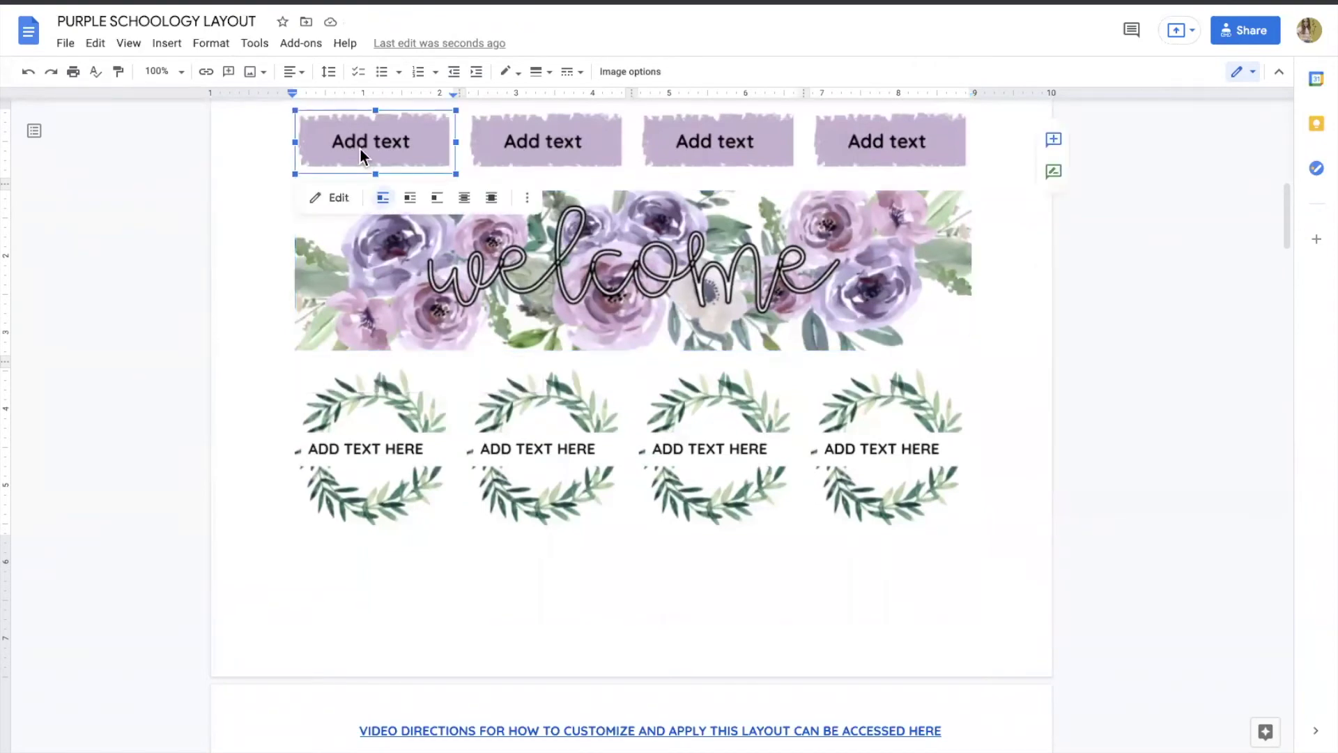
scroll(333, 235, down, 4)
scroll(334, 236, down, 10)
scroll(332, 230, up, 3)
click(344, 223)
scroll(344, 223, up, 20)
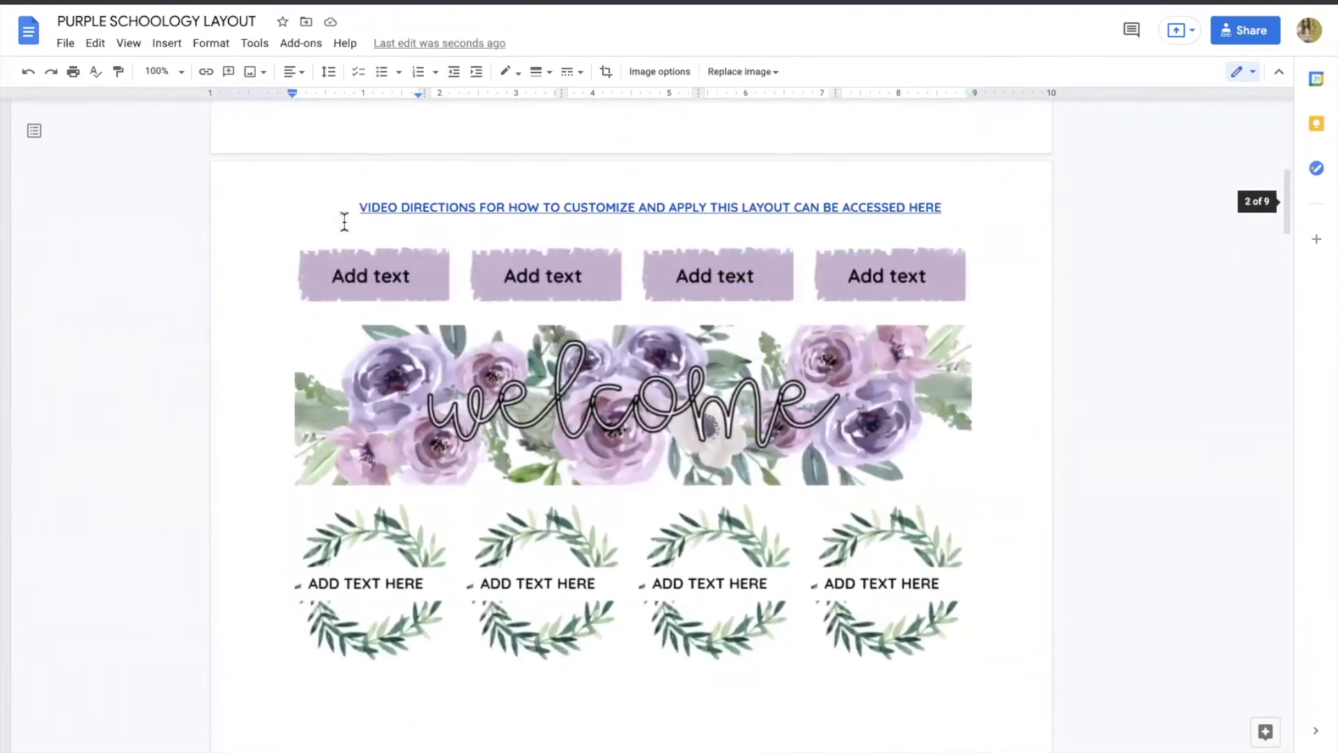
double_click(380, 269)
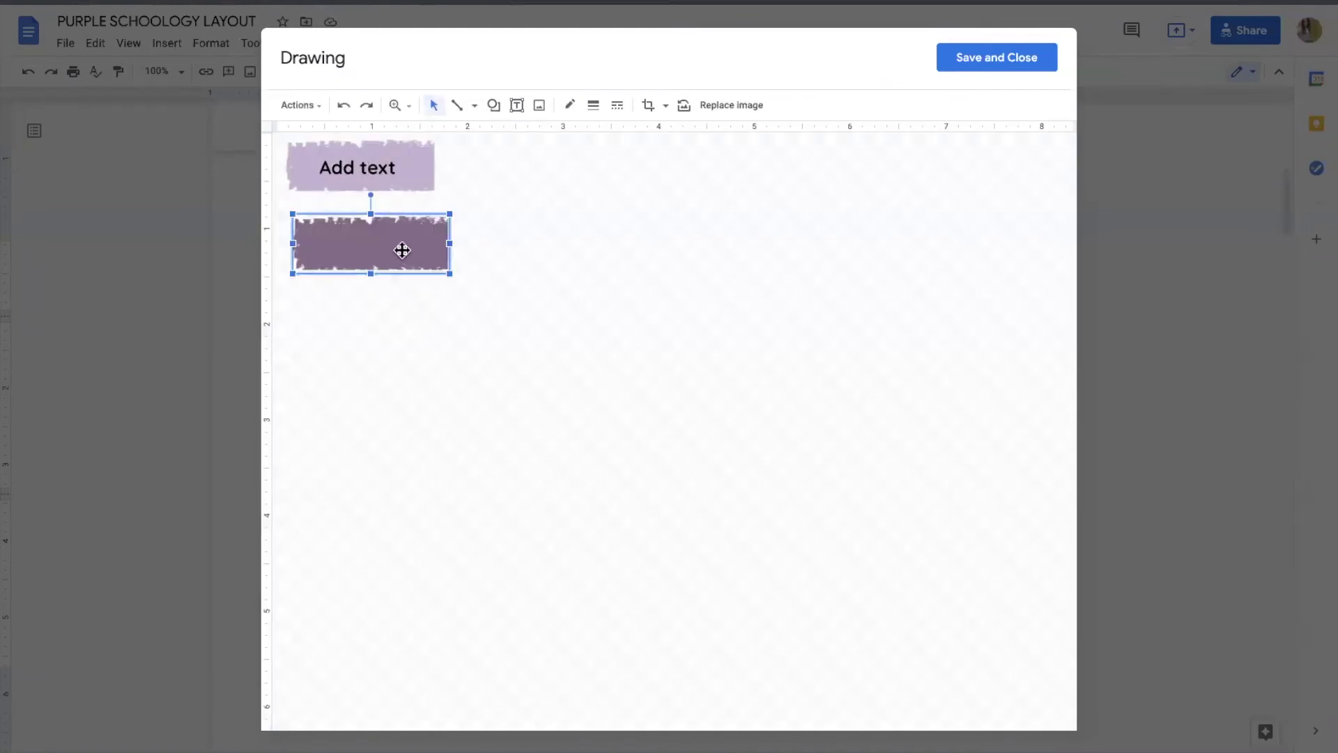
key(Delete)
click(1016, 63)
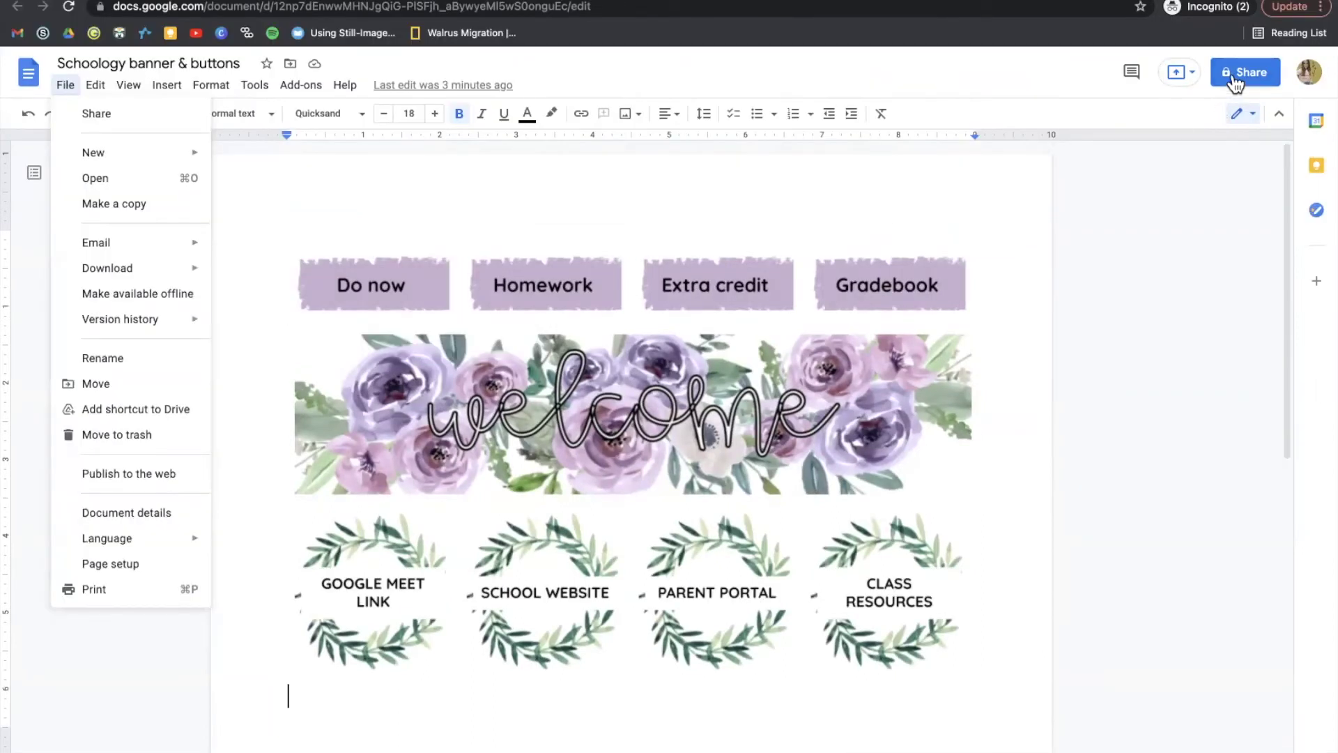
click(1240, 74)
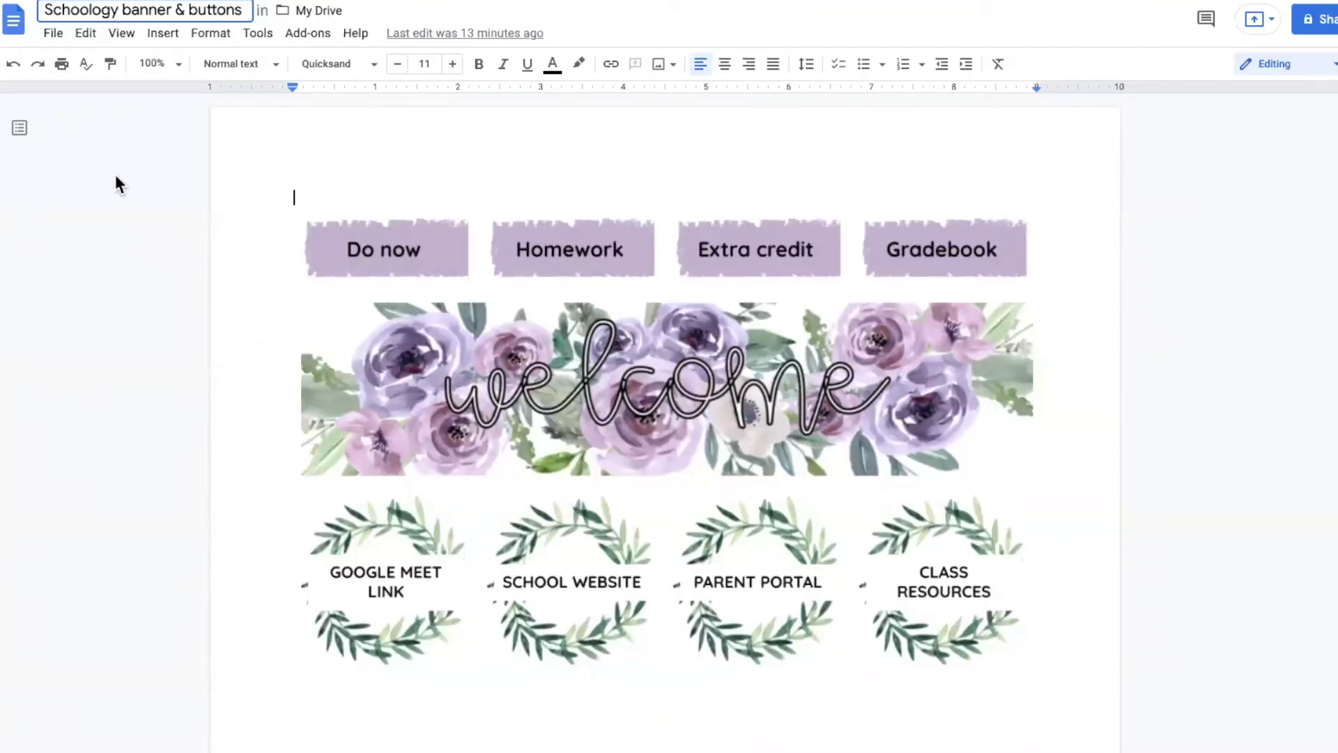
- Publish the Schoology banner & buttons document to the web
click(57, 199)
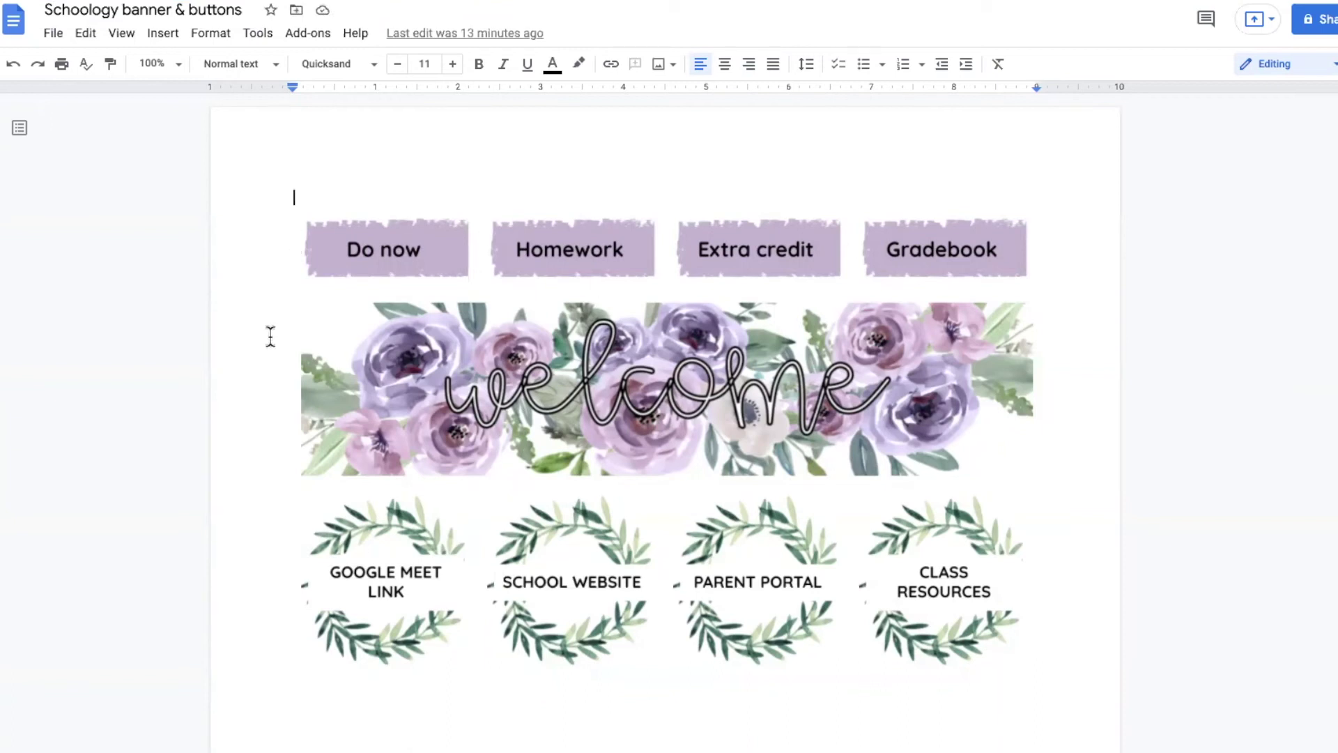
click(53, 33)
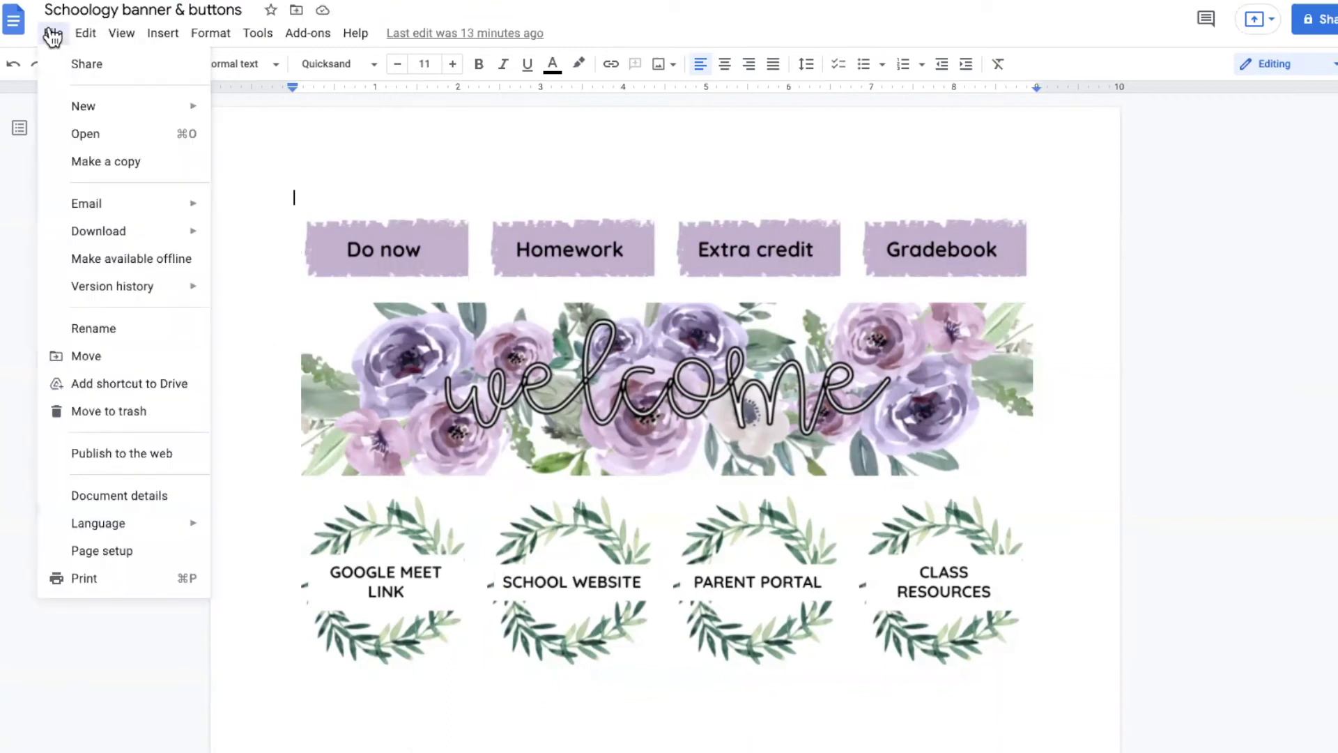
click(137, 462)
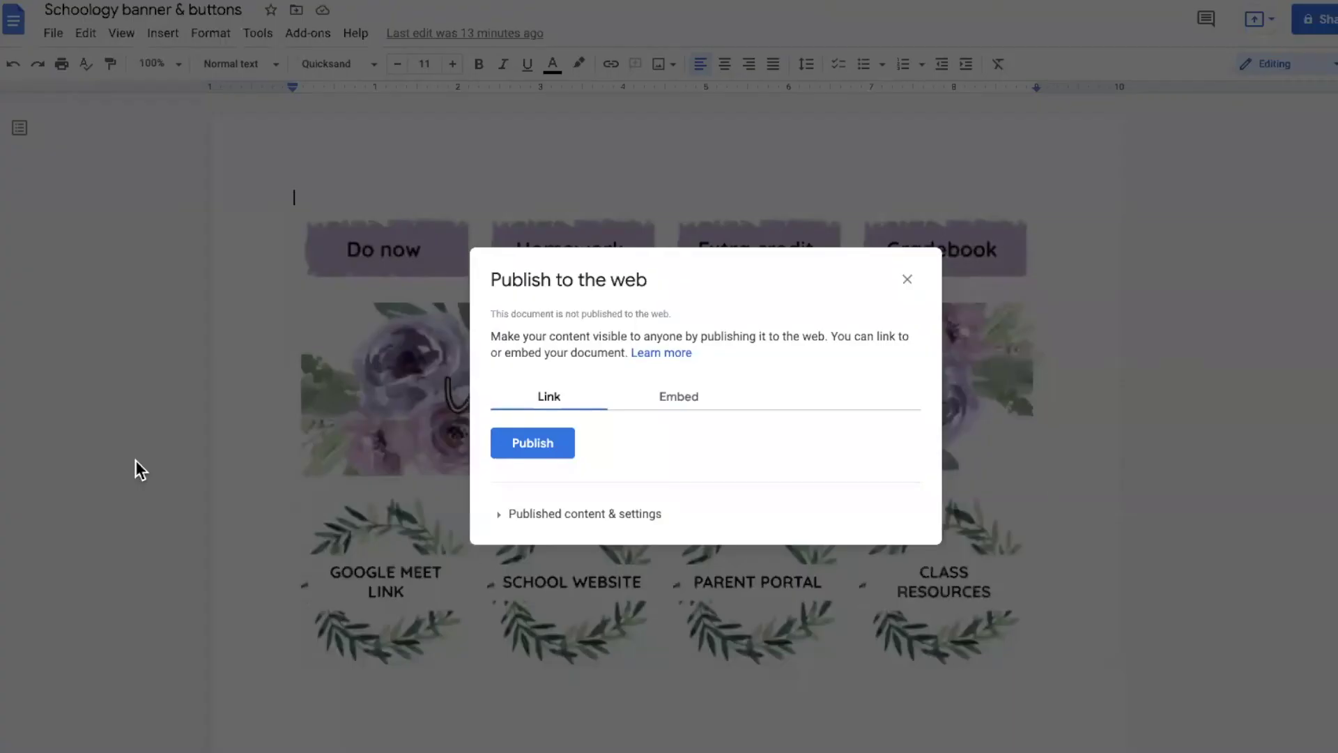
click(548, 446)
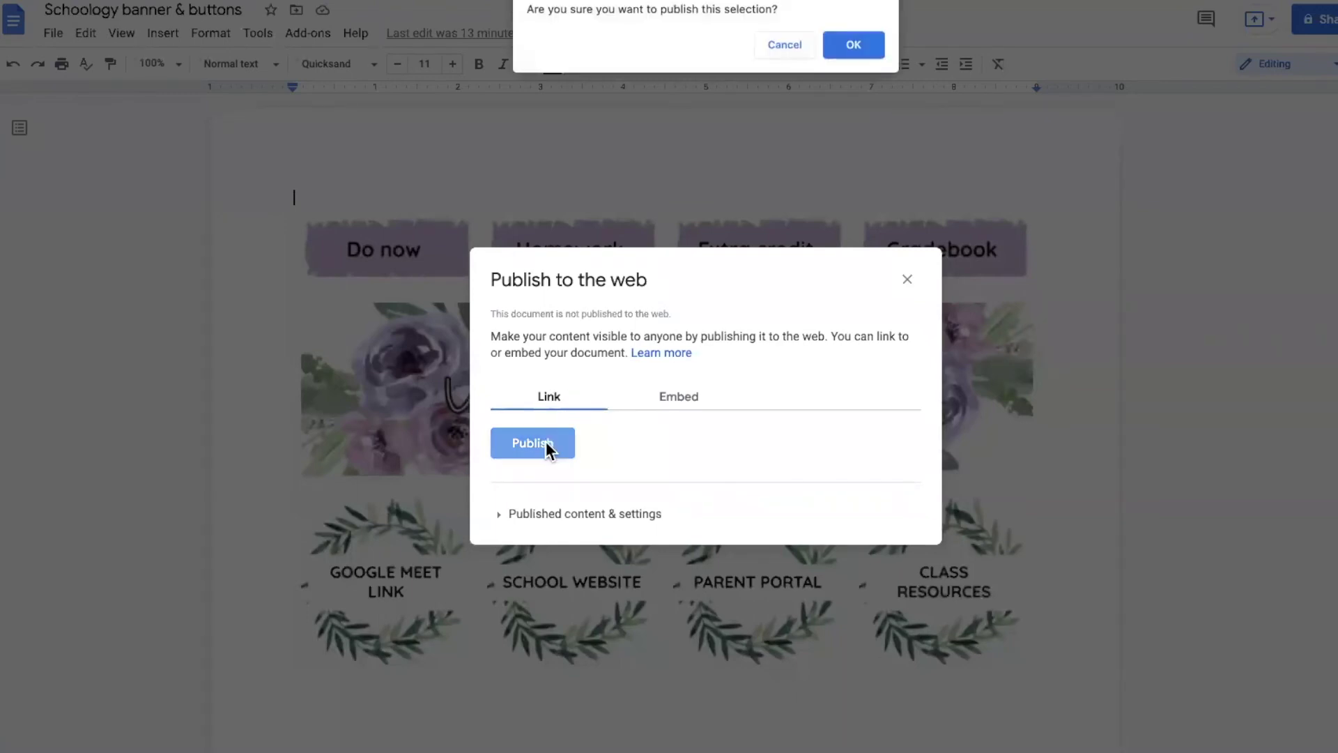
click(865, 43)
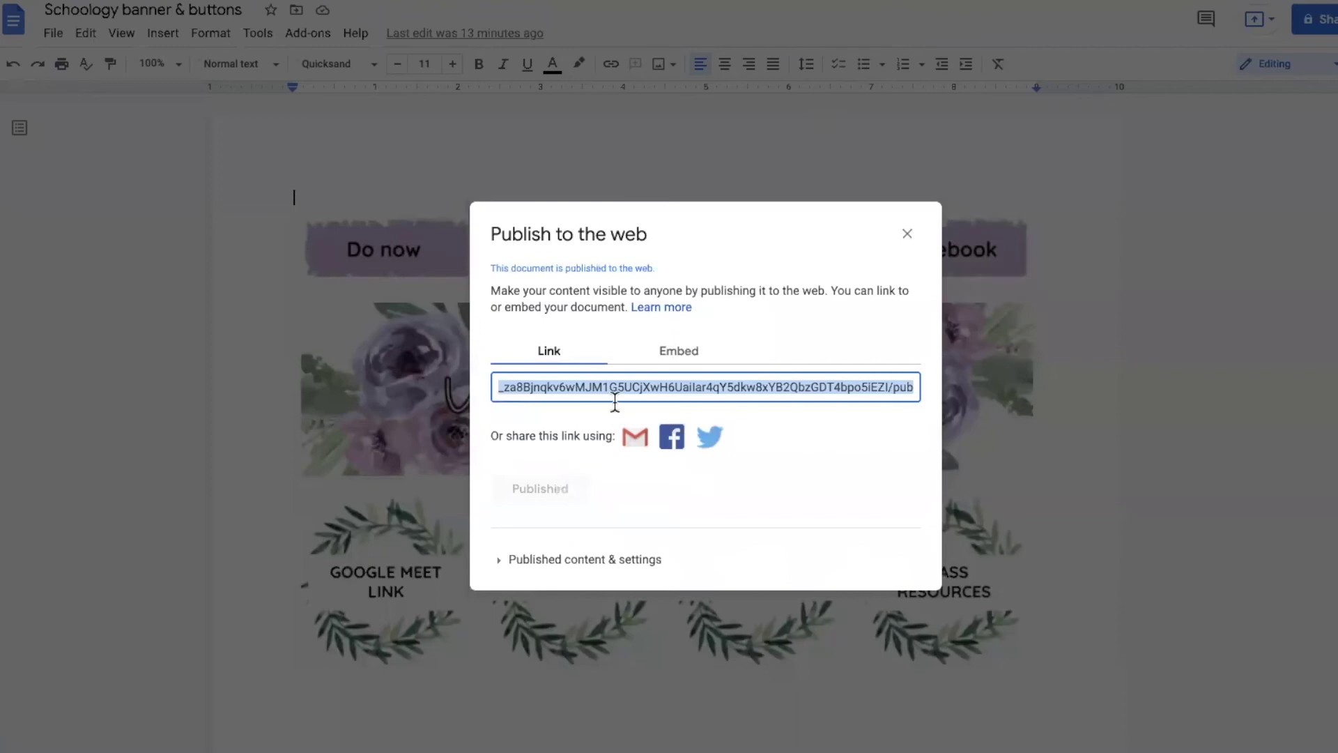
- Copy the published link and load it in a new incognito window
key(super+c)
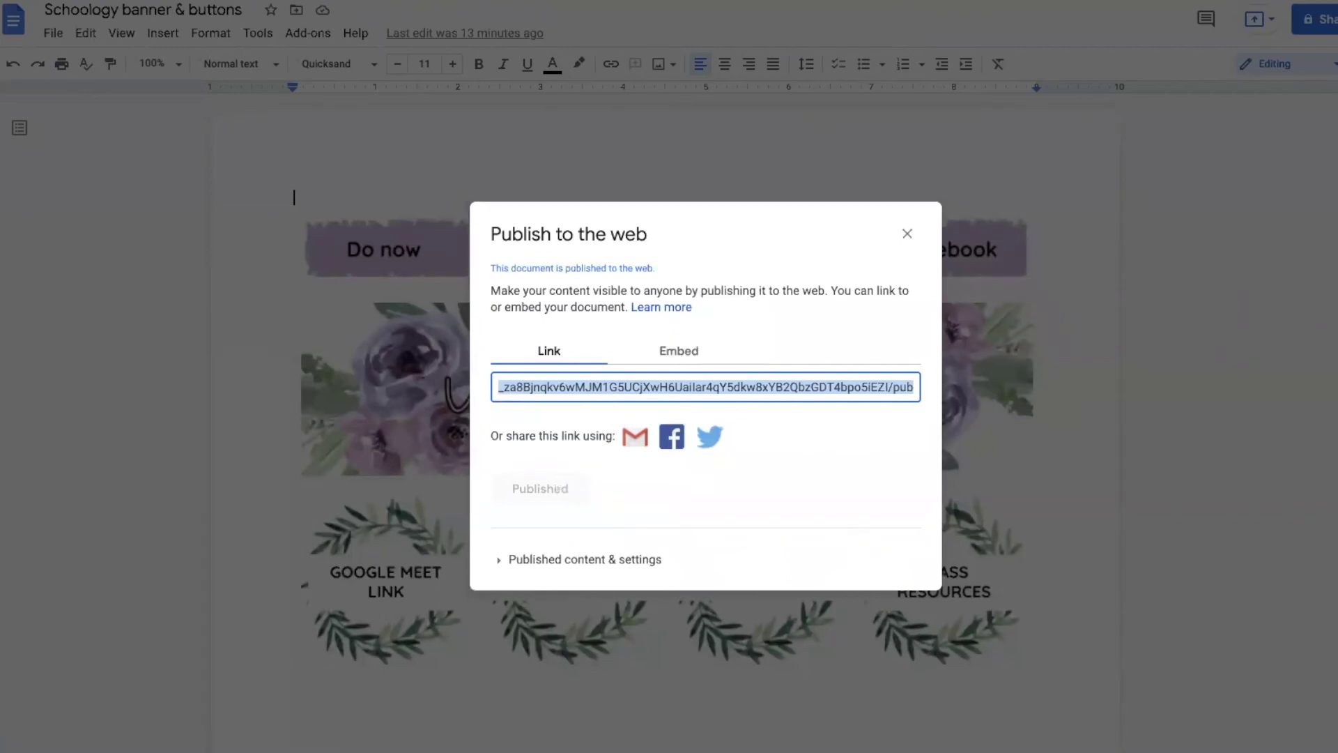
key(super+shift+n)
key(super+v)
key(Return)
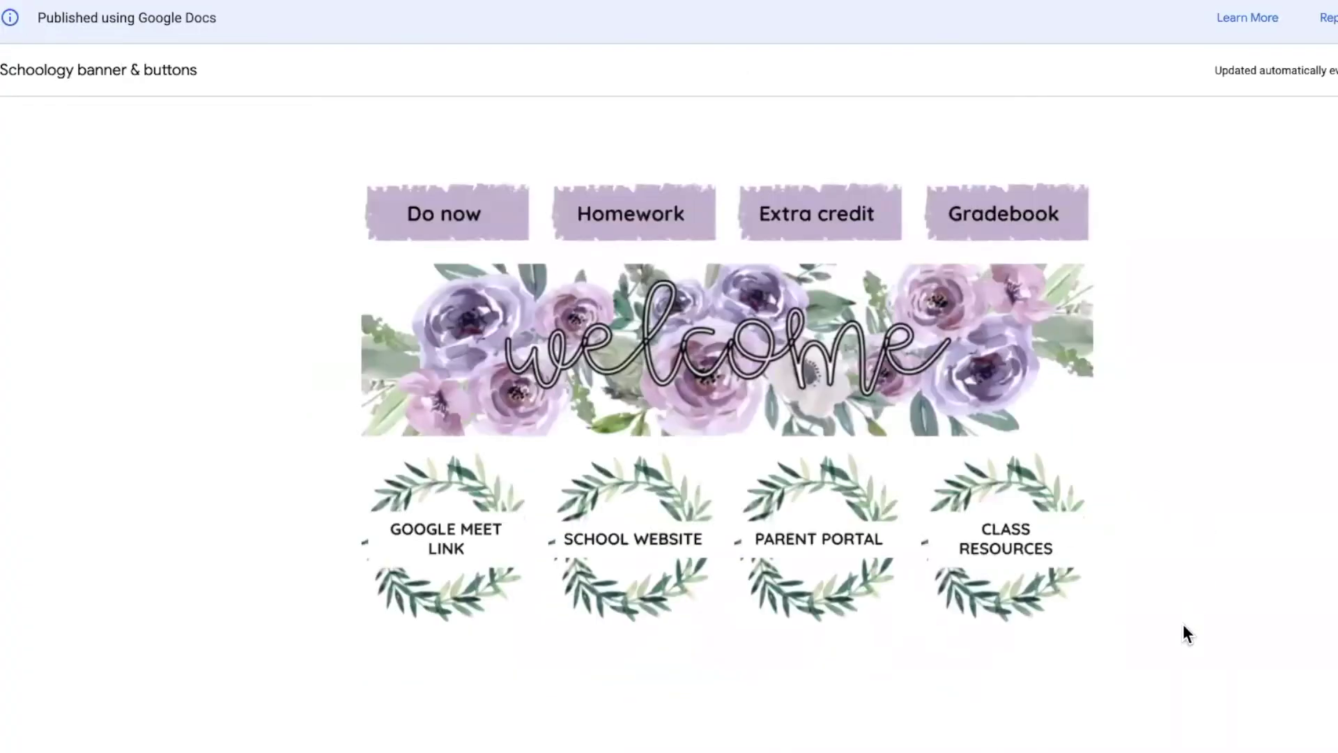
- Drag-select all the buttons, banner and wreaths on the published page
drag(1182, 624, 418, 217)
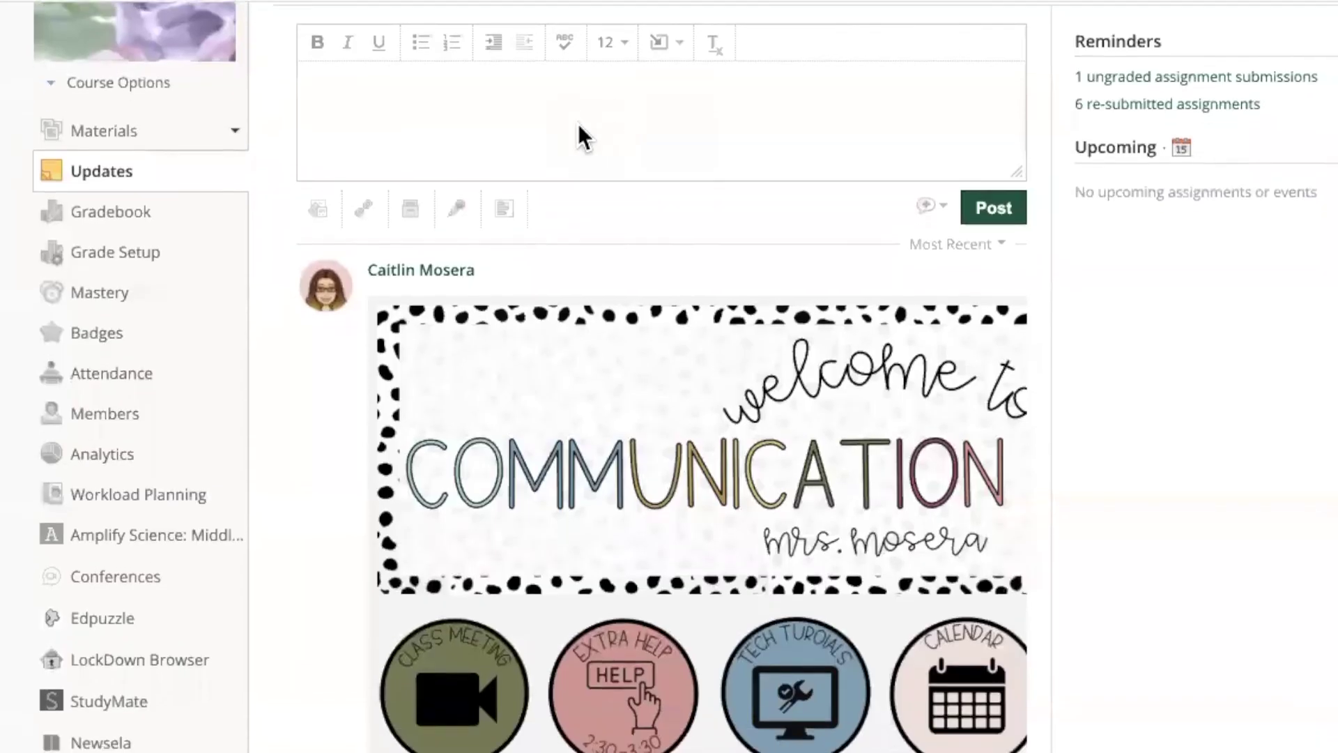
- Paste the copied buttons, banner and wreaths into a new Schoology update
click(351, 99)
key(ctrl+v)
scroll(467, 119, down, 5)
scroll(467, 119, left, 3)
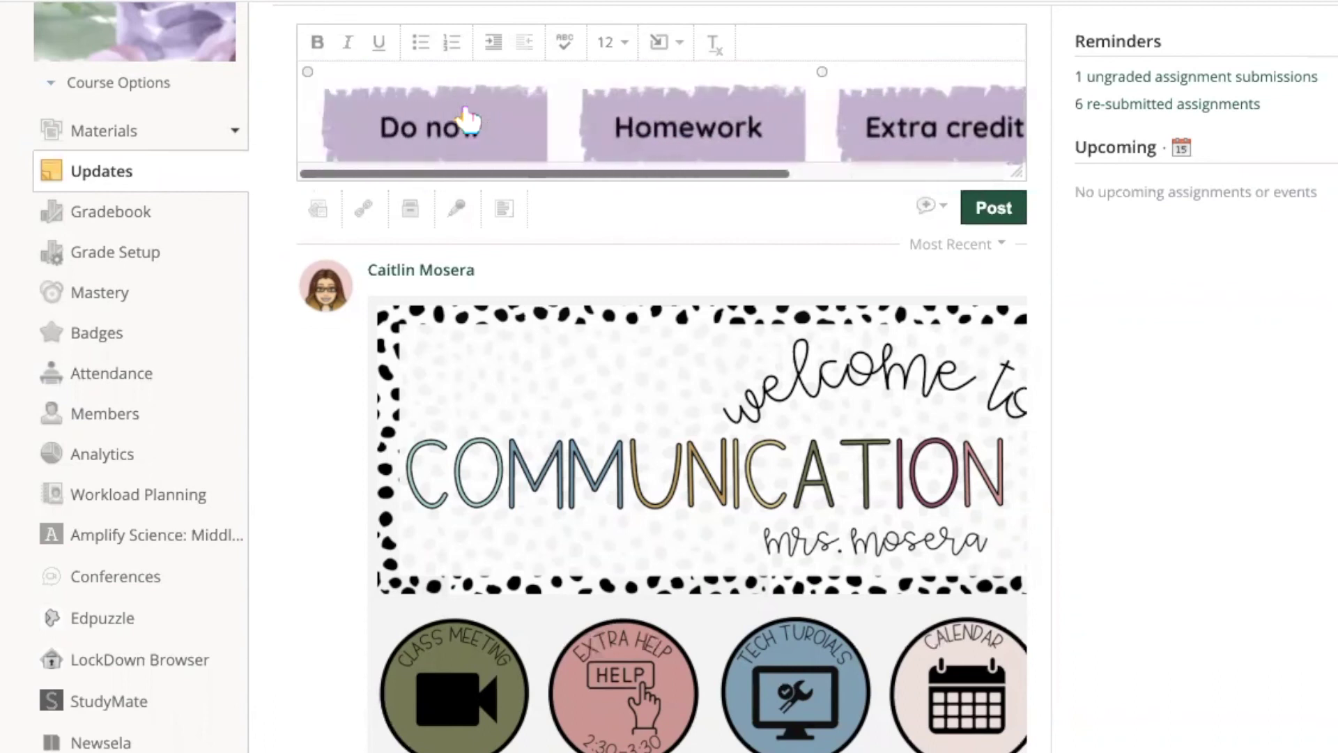
scroll(468, 119, right, 1)
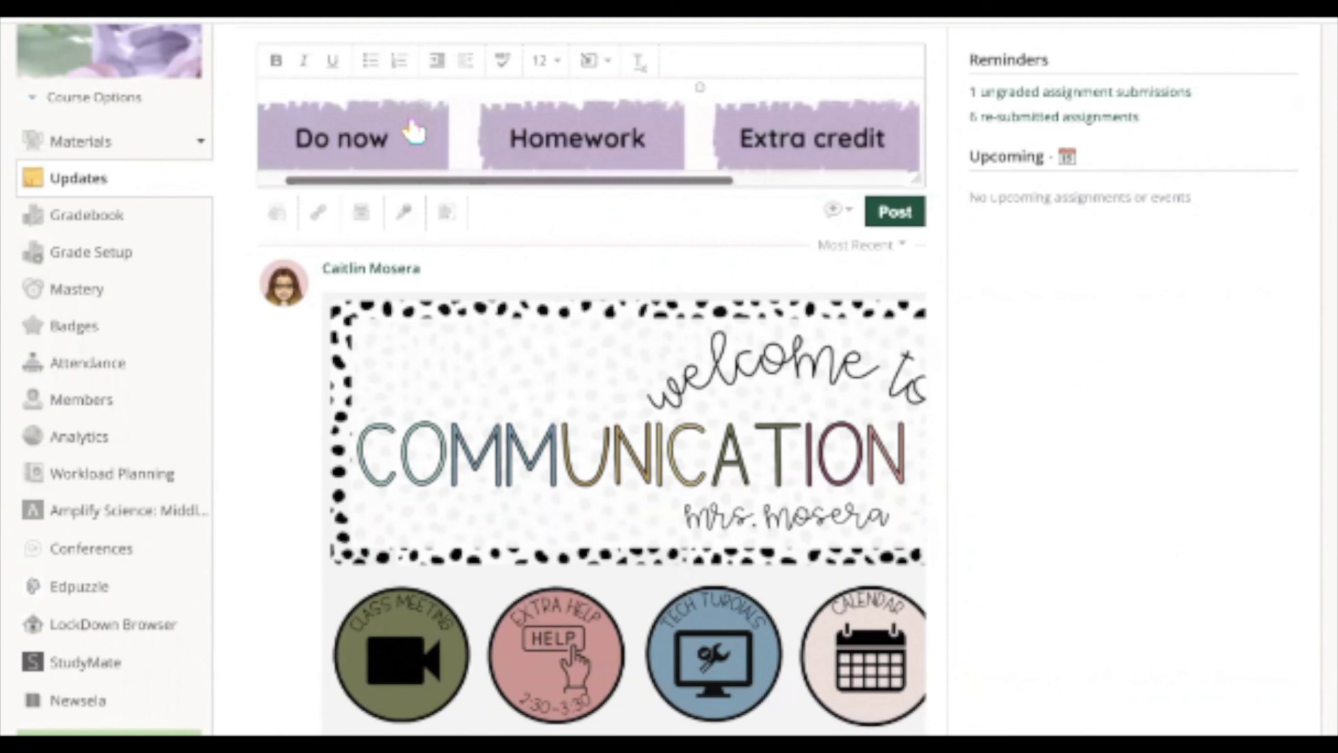
click(415, 131)
click(600, 61)
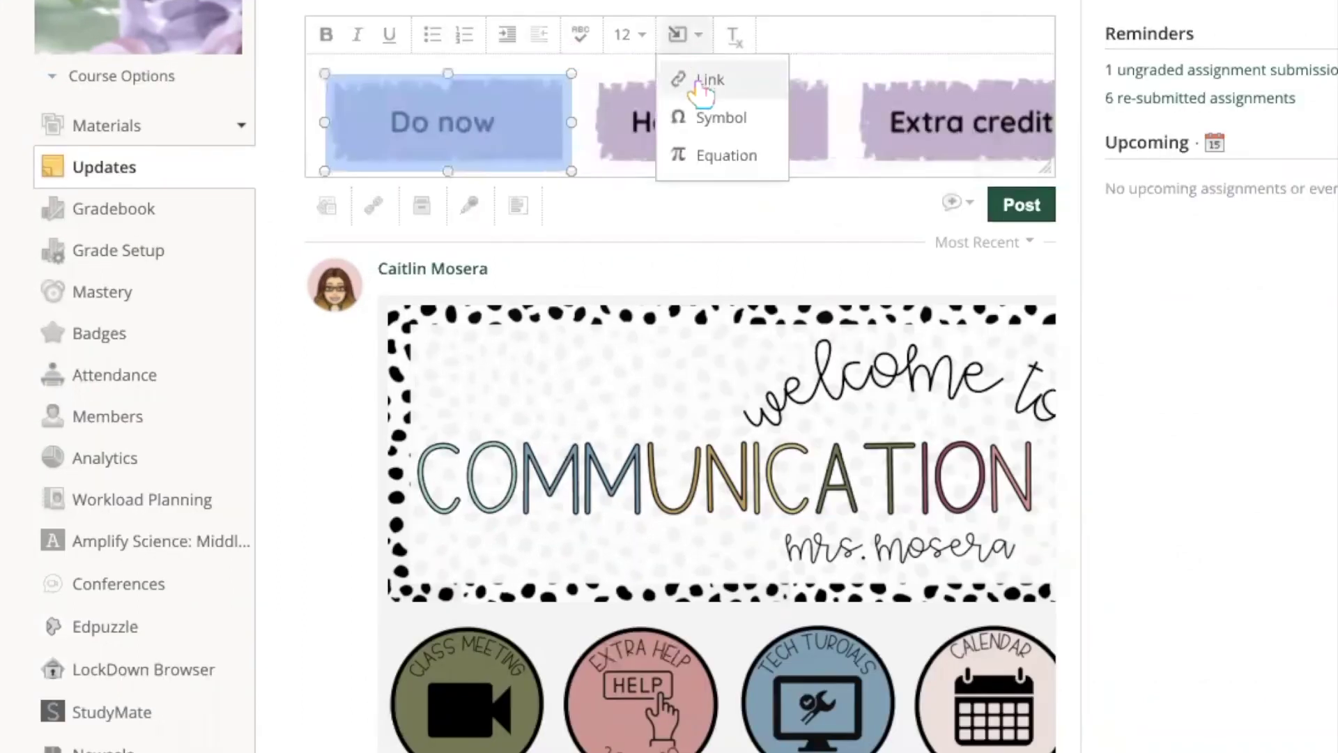
click(701, 82)
text(Www.google.)
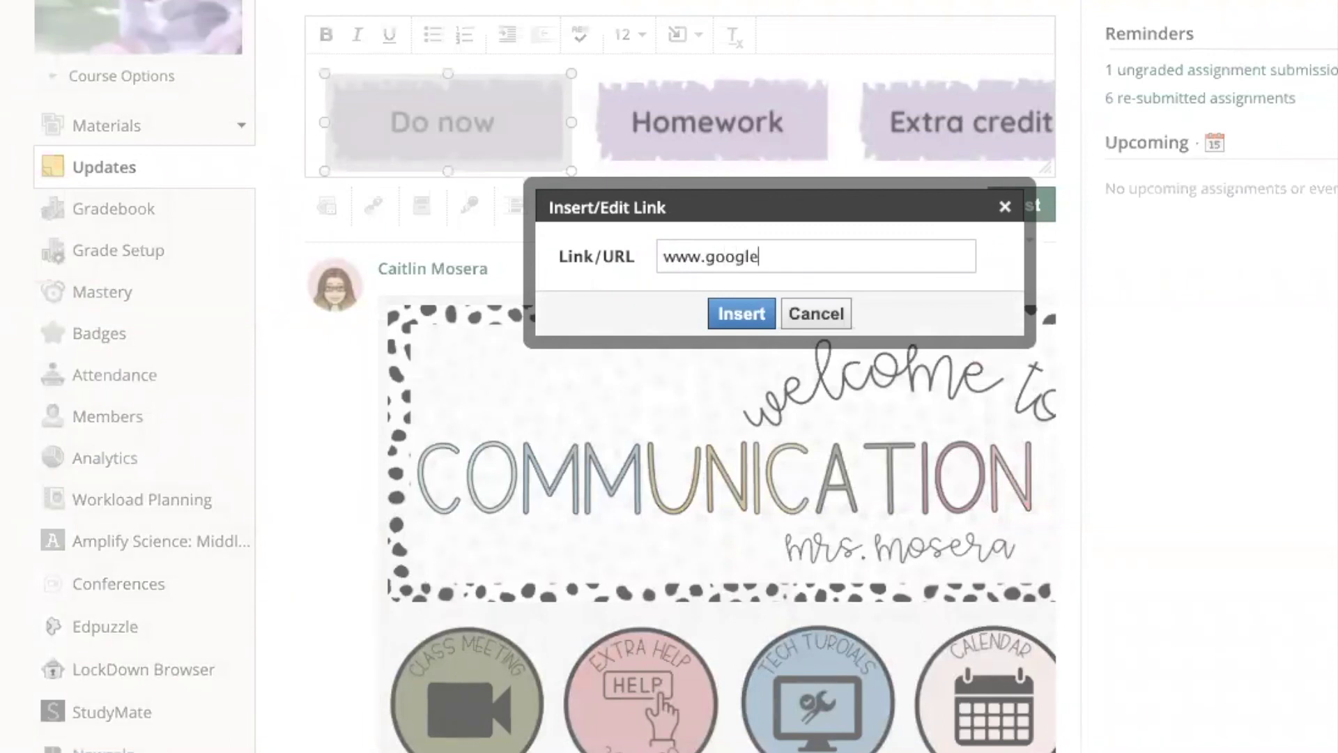
text(com)
click(741, 315)
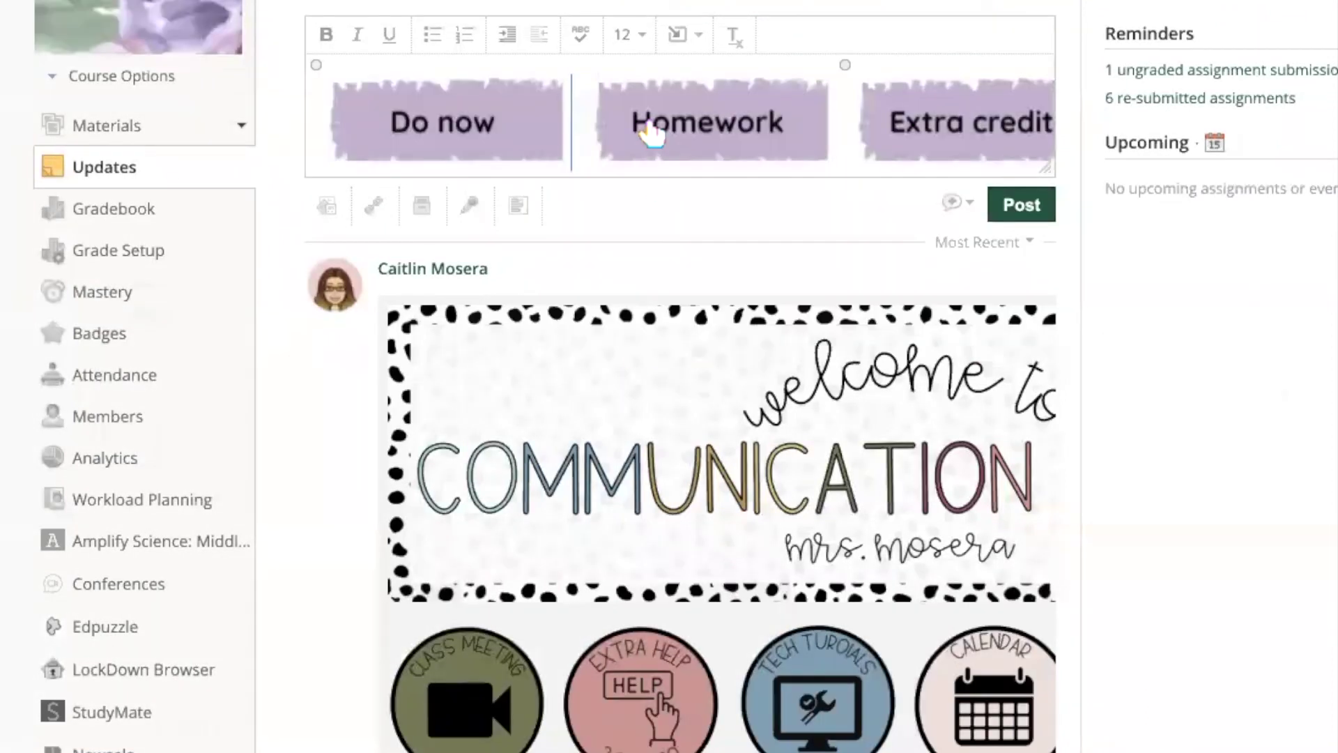
- Tick the notify option in the post dropdown and post the banner-and-buttons update
scroll(651, 132, right, 5)
scroll(652, 131, up, 5)
scroll(652, 131, down, 3)
scroll(652, 133, left, 2)
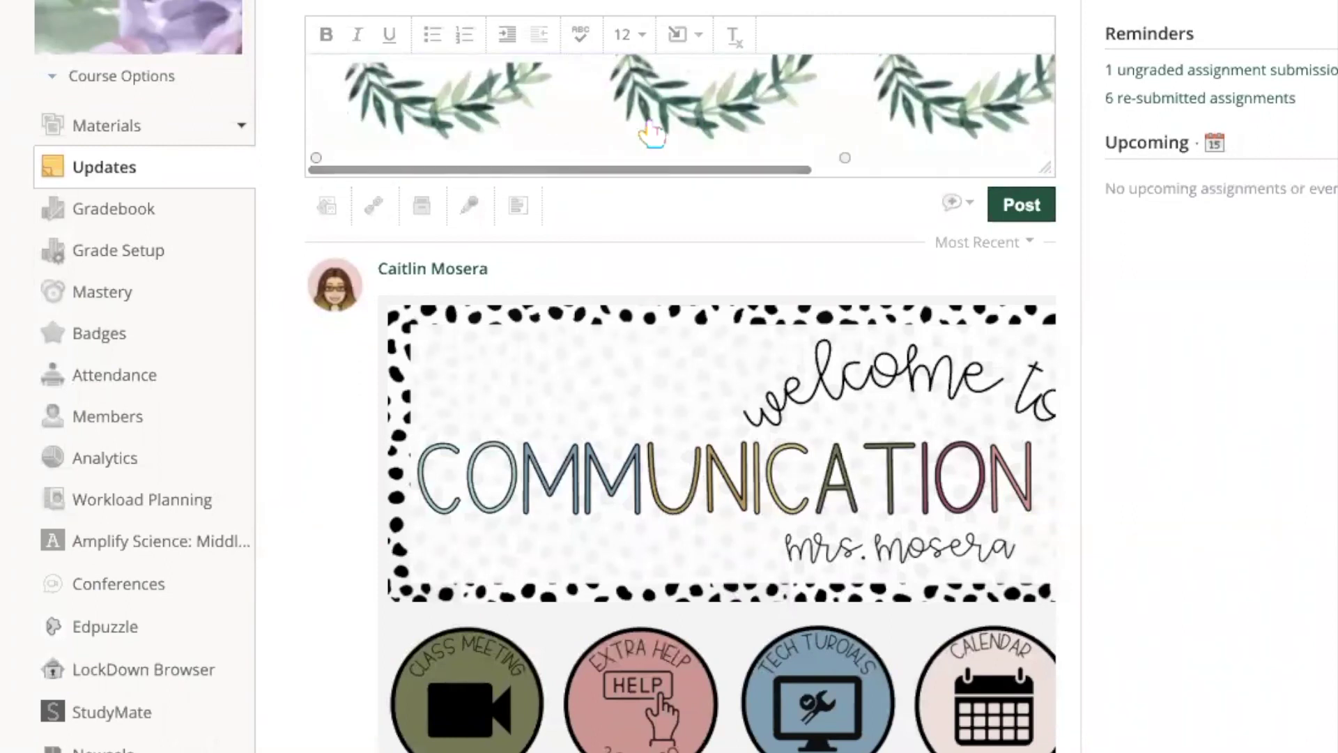
scroll(652, 132, up, 2)
click(969, 210)
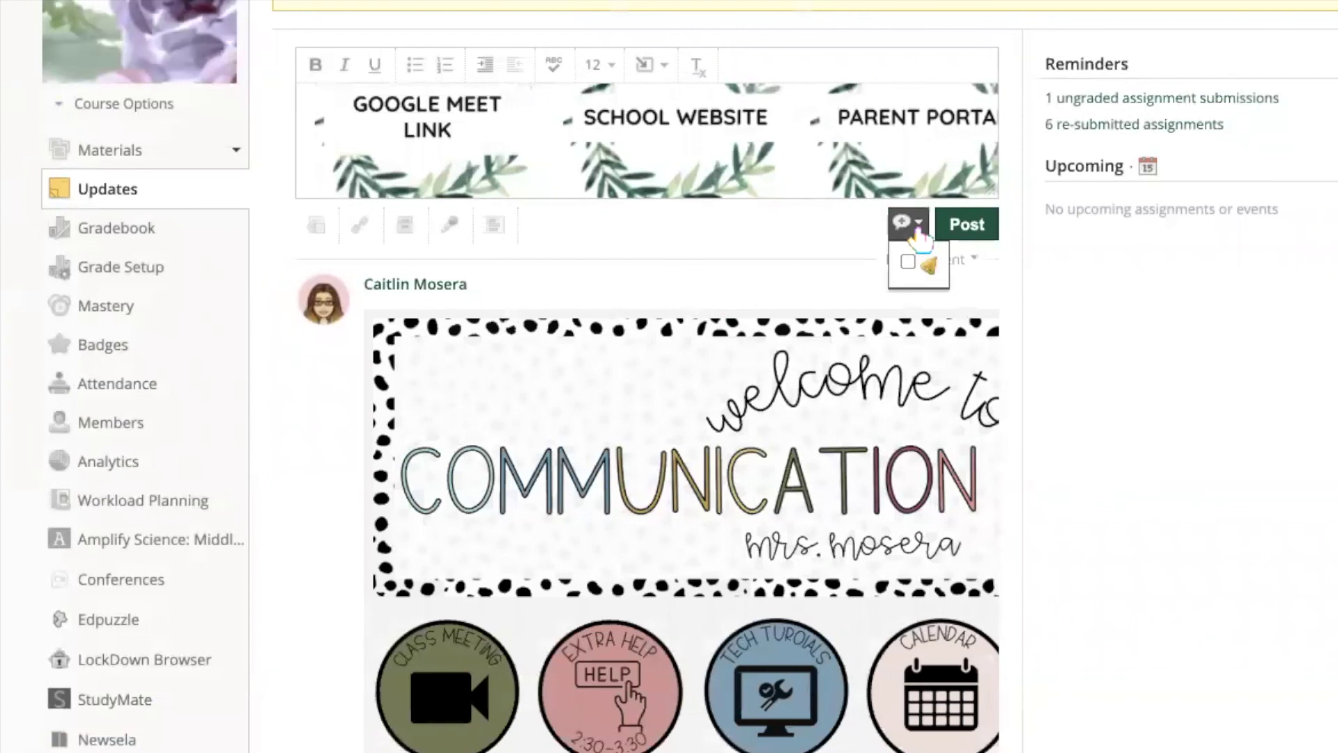
click(907, 261)
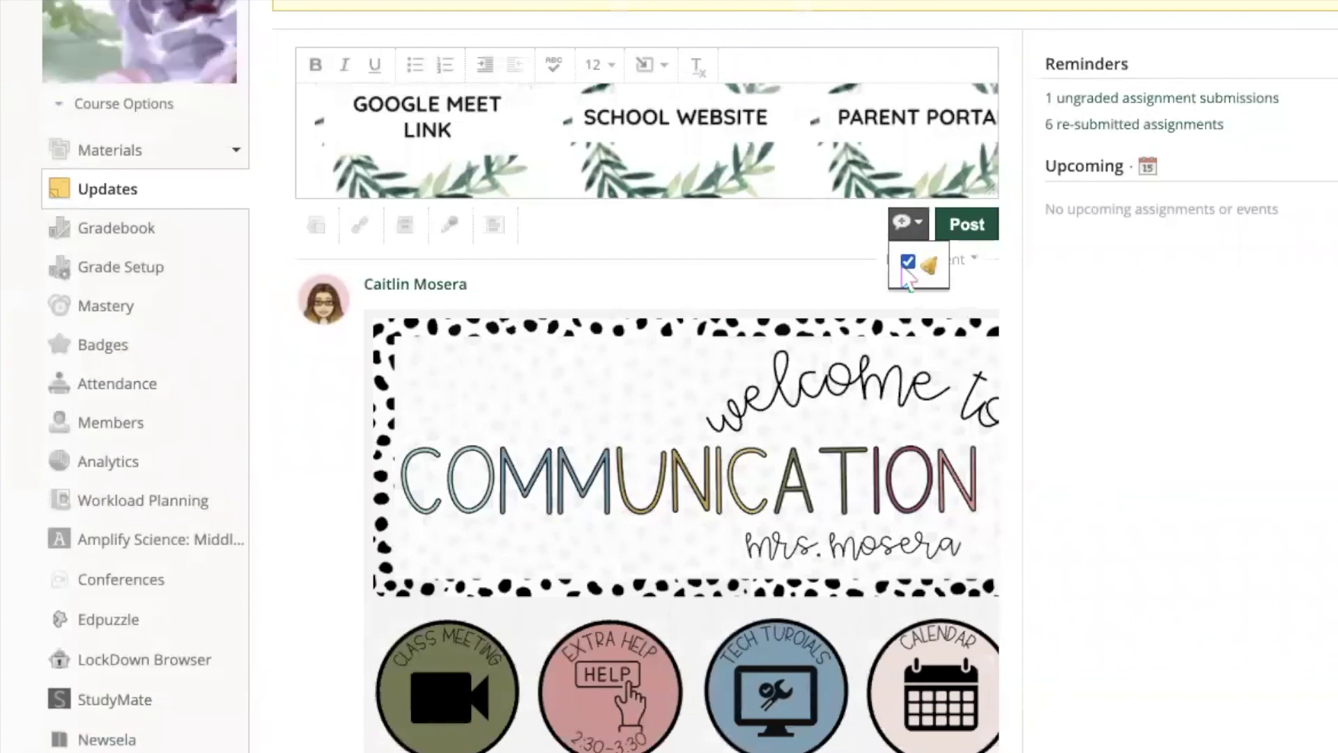
click(964, 235)
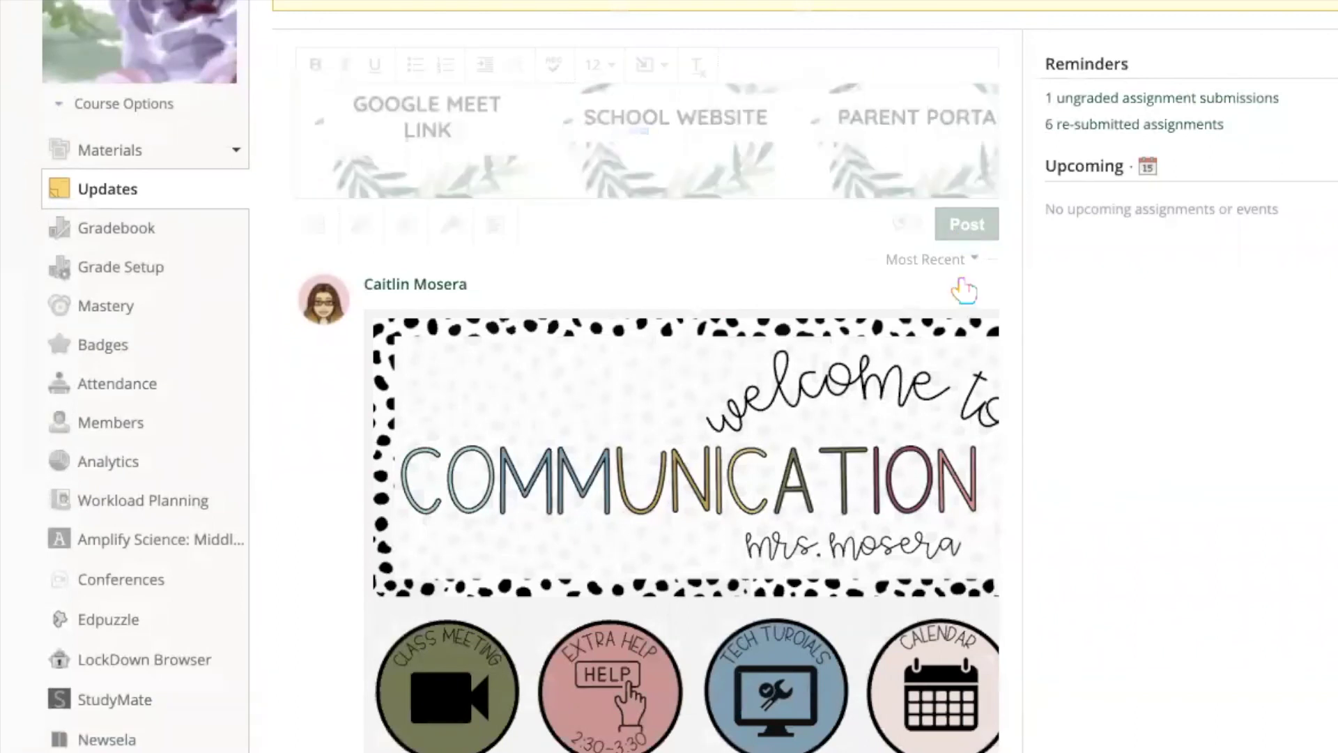